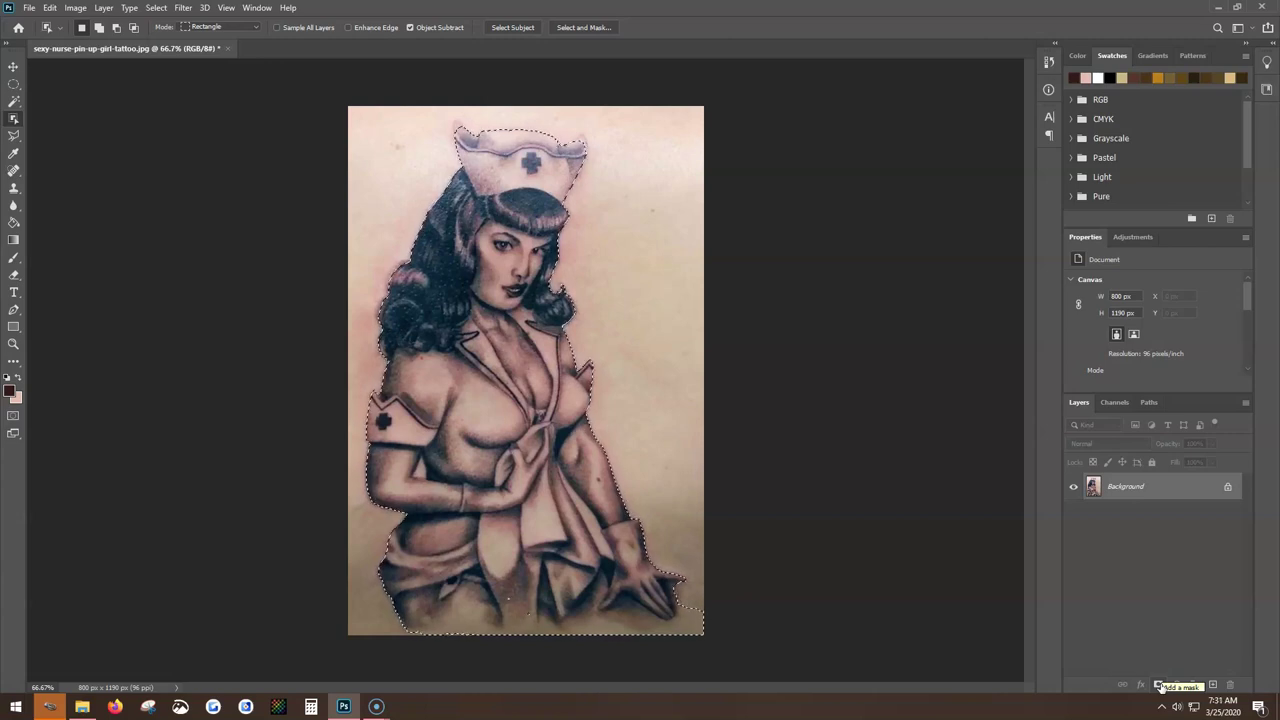
Add a layer mask hiding the skin and ready a brush for painting on it.
{"action": "left_click", "coordinate": [1159, 686]}
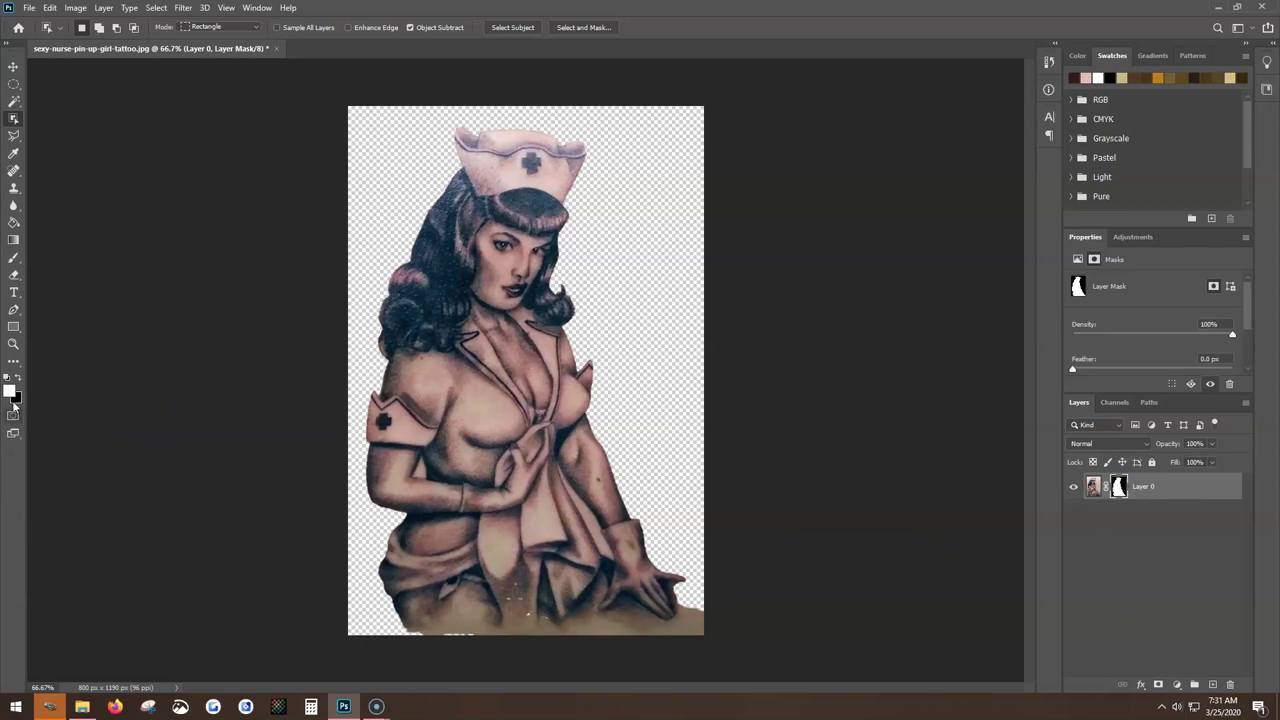
{"action": "left_click", "coordinate": [13, 257]}
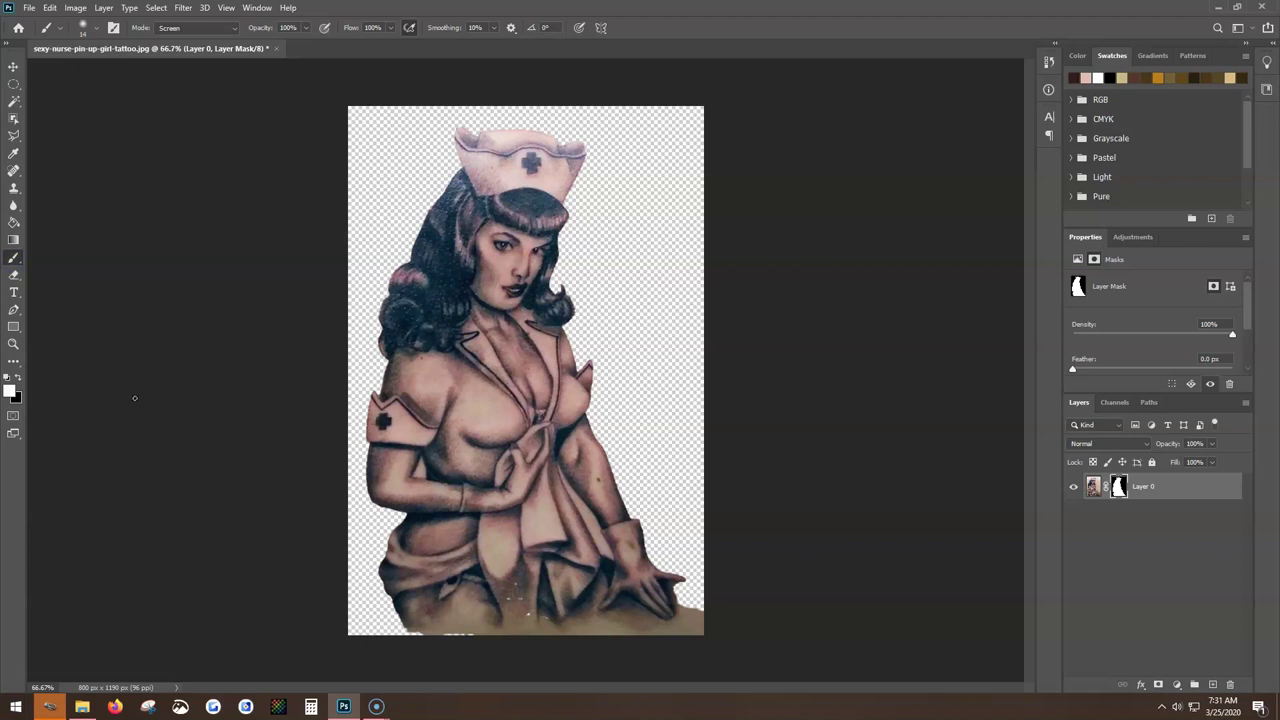
{"action": "left_click", "coordinate": [92, 29]}
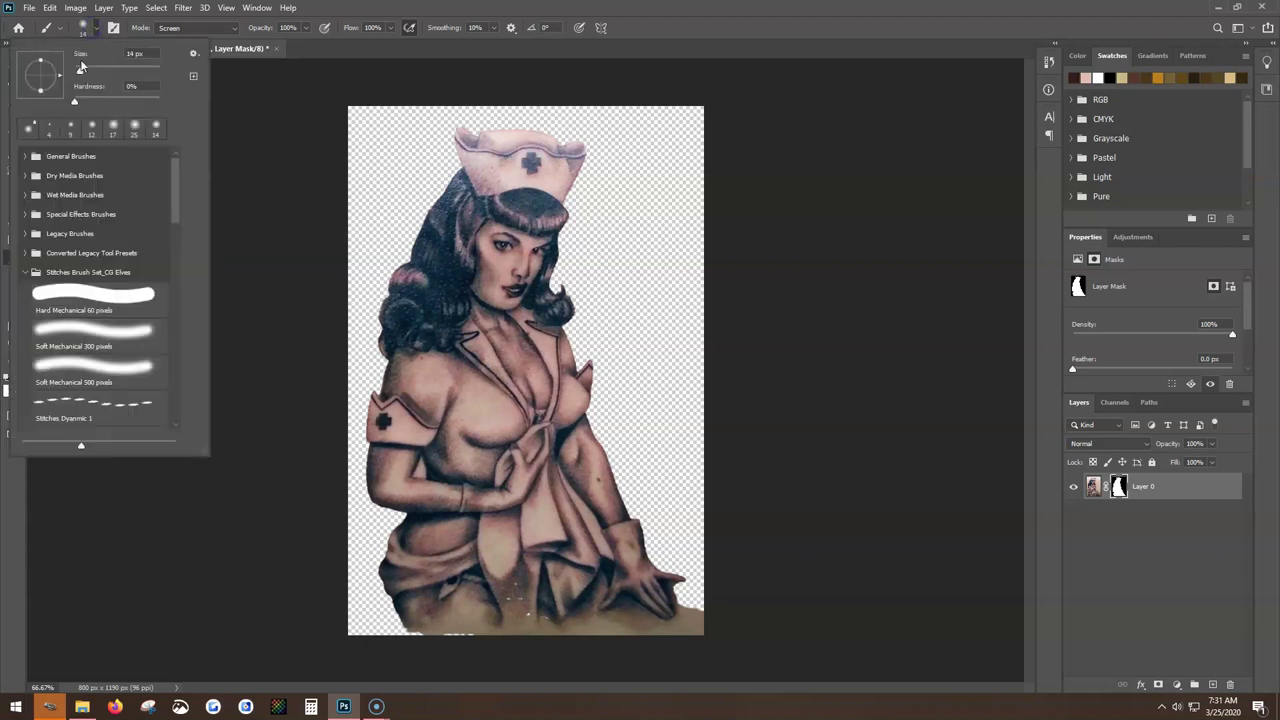
Enlarge the brush to 37 px and paint back the left and right hat tips on the mask.
{"action": "left_click_drag", "start_coordinate": [80, 74], "coordinate": [90, 74]}
{"action": "left_click", "coordinate": [245, 207]}
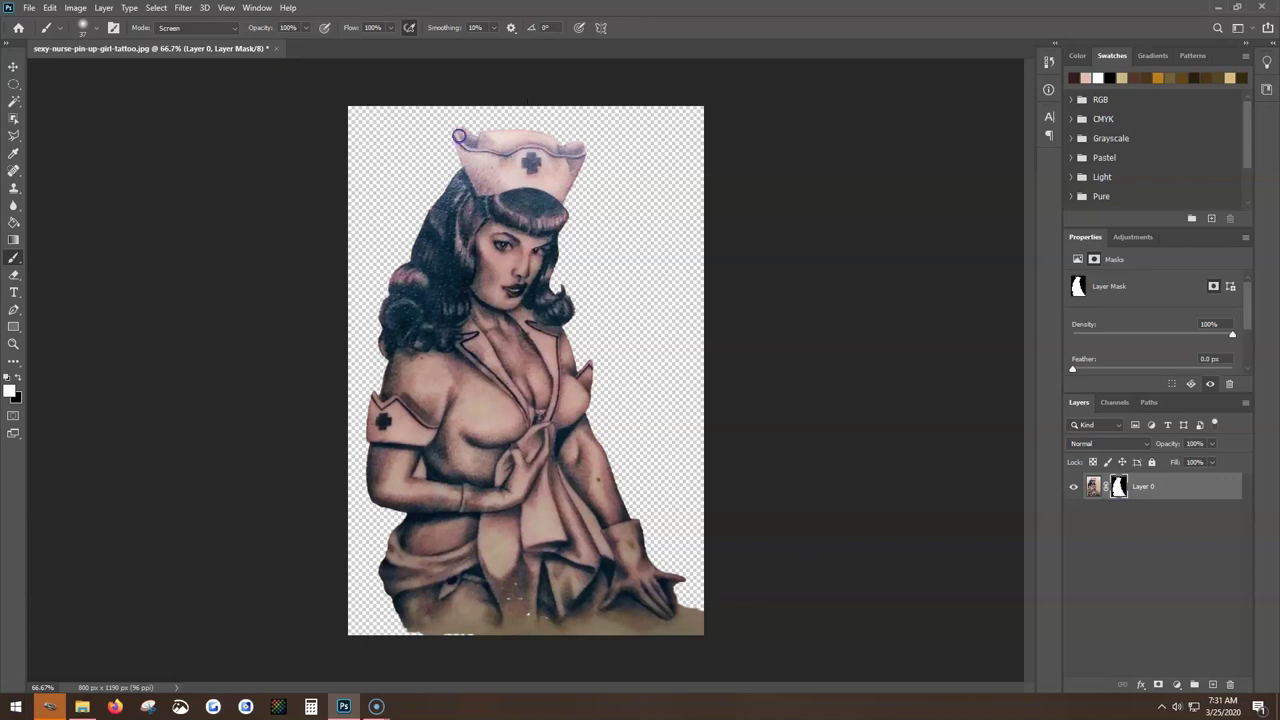
{"action": "left_click_drag", "start_coordinate": [458, 136], "coordinate": [456, 116]}
{"action": "left_click_drag", "start_coordinate": [575, 153], "coordinate": [586, 134]}
Undo trial mask strokes on the hair and shoulder, then soften the figure's left and bottom edges.
{"action": "left_click_drag", "start_coordinate": [462, 172], "coordinate": [426, 225]}
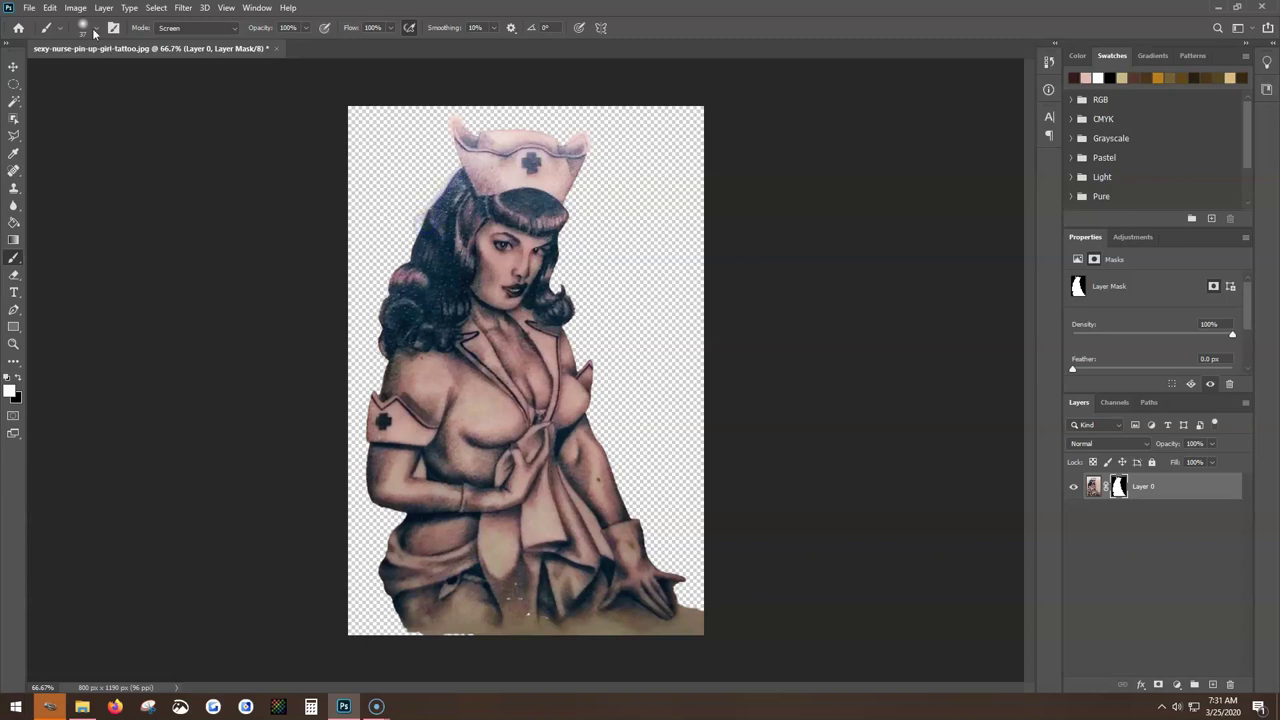
{"action": "left_click", "coordinate": [50, 8]}
{"action": "left_click_drag", "start_coordinate": [588, 364], "coordinate": [589, 398]}
{"action": "left_click", "coordinate": [50, 9]}
{"action": "left_click", "coordinate": [1094, 490]}
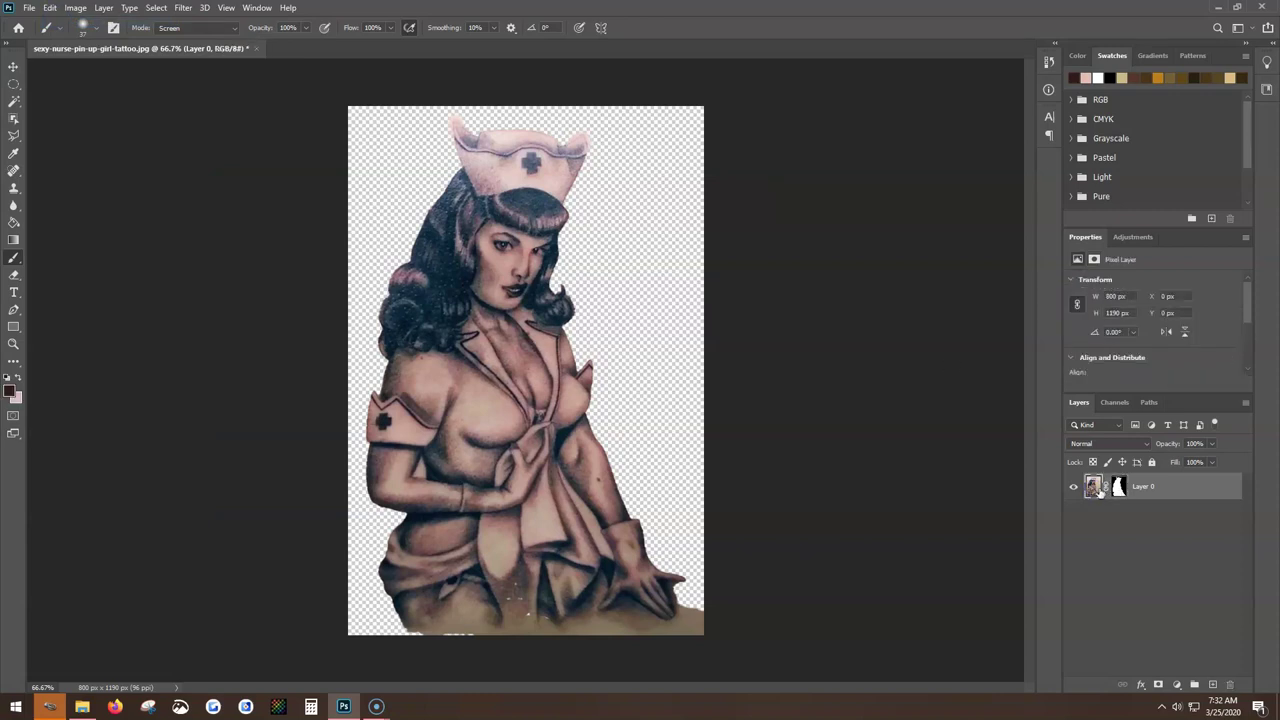
{"action": "left_click", "coordinate": [1118, 487]}
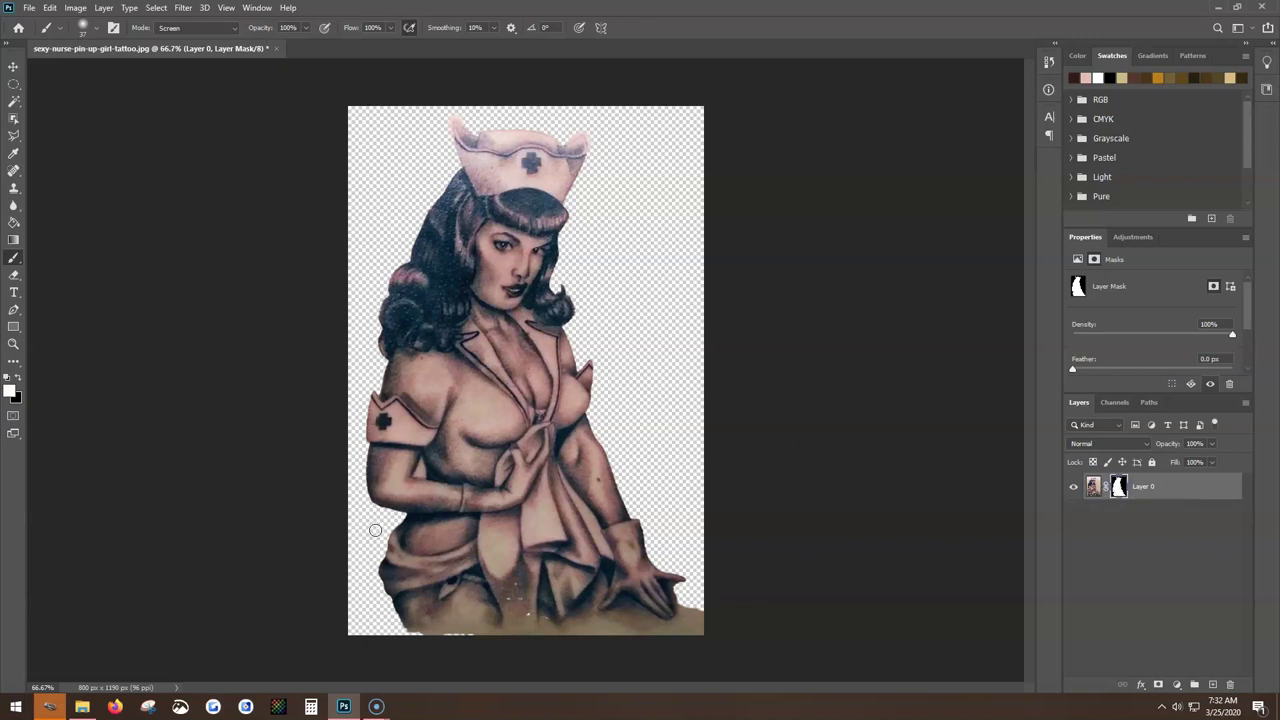
{"action": "mouse_move", "coordinate": [395, 528]}
{"action": "left_mouse_down"}
{"action": "mouse_move", "coordinate": [385, 573]}
{"action": "mouse_move", "coordinate": [401, 615]}
{"action": "mouse_move", "coordinate": [463, 638]}
{"action": "mouse_move", "coordinate": [403, 632]}
{"action": "mouse_move", "coordinate": [474, 635]}
{"action": "left_mouse_up"}
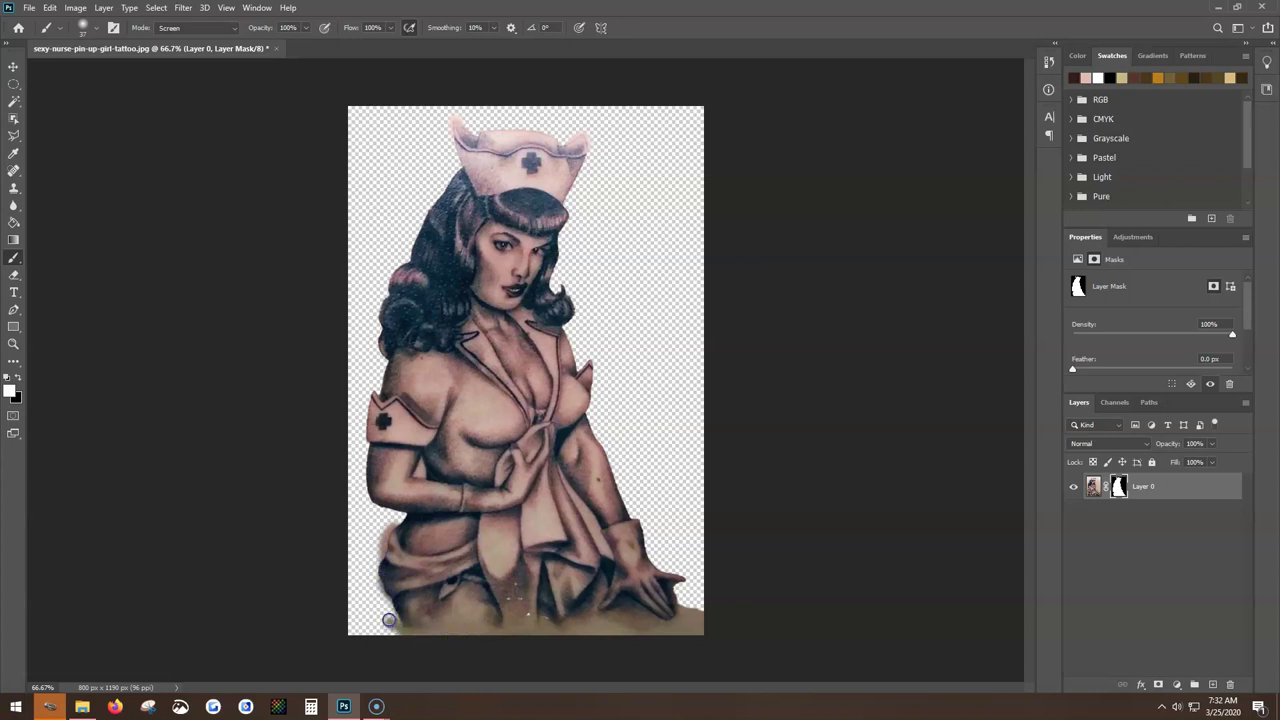
{"action": "left_click_drag", "start_coordinate": [390, 618], "coordinate": [400, 630]}
Undo the bottom-edge strokes and discard trial strokes along the hair and right edge.
{"action": "left_click", "coordinate": [49, 8]}
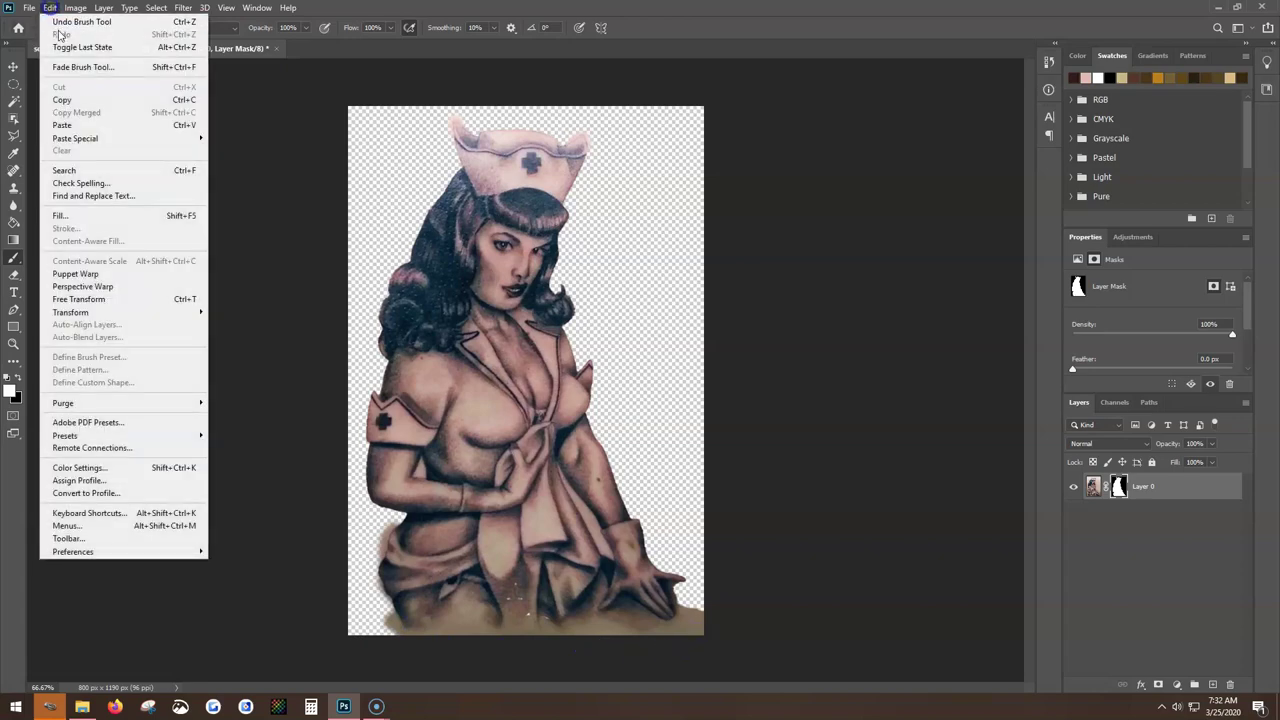
{"action": "left_click", "coordinate": [65, 17]}
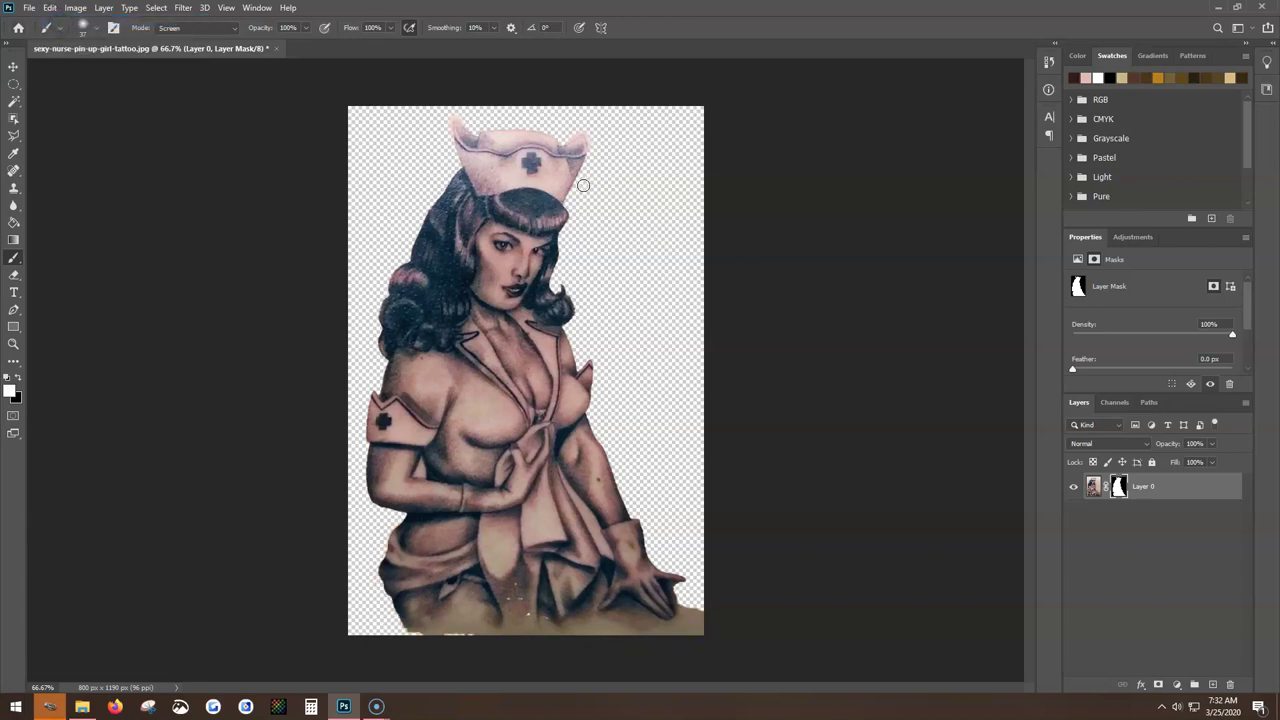
{"action": "left_click_drag", "start_coordinate": [580, 180], "coordinate": [551, 301]}
{"action": "left_click", "coordinate": [48, 9]}
{"action": "left_click_drag", "start_coordinate": [595, 372], "coordinate": [590, 402]}
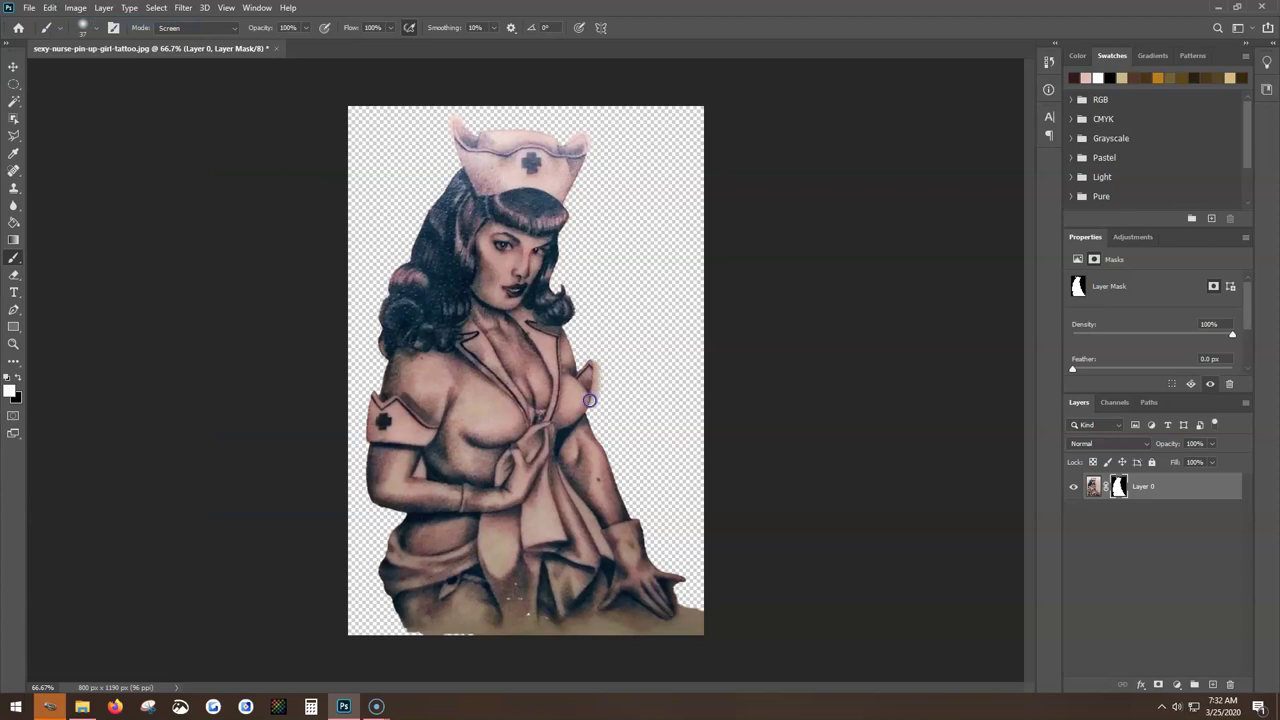
{"action": "left_click", "coordinate": [50, 8]}
{"action": "left_click_drag", "start_coordinate": [600, 450], "coordinate": [616, 468]}
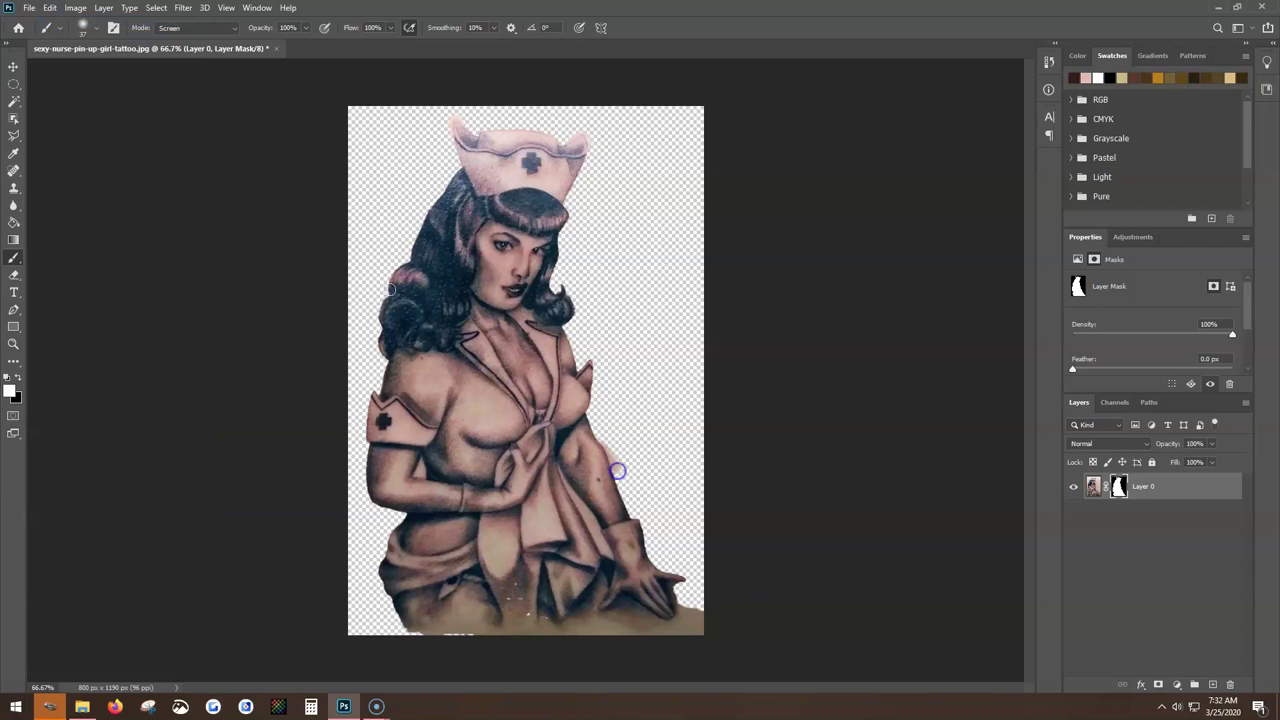
{"action": "left_click", "coordinate": [48, 8]}
{"action": "left_click", "coordinate": [62, 21]}
Touch up the cap's left tip in black on the mask, then restore white.
{"action": "left_click", "coordinate": [18, 377]}
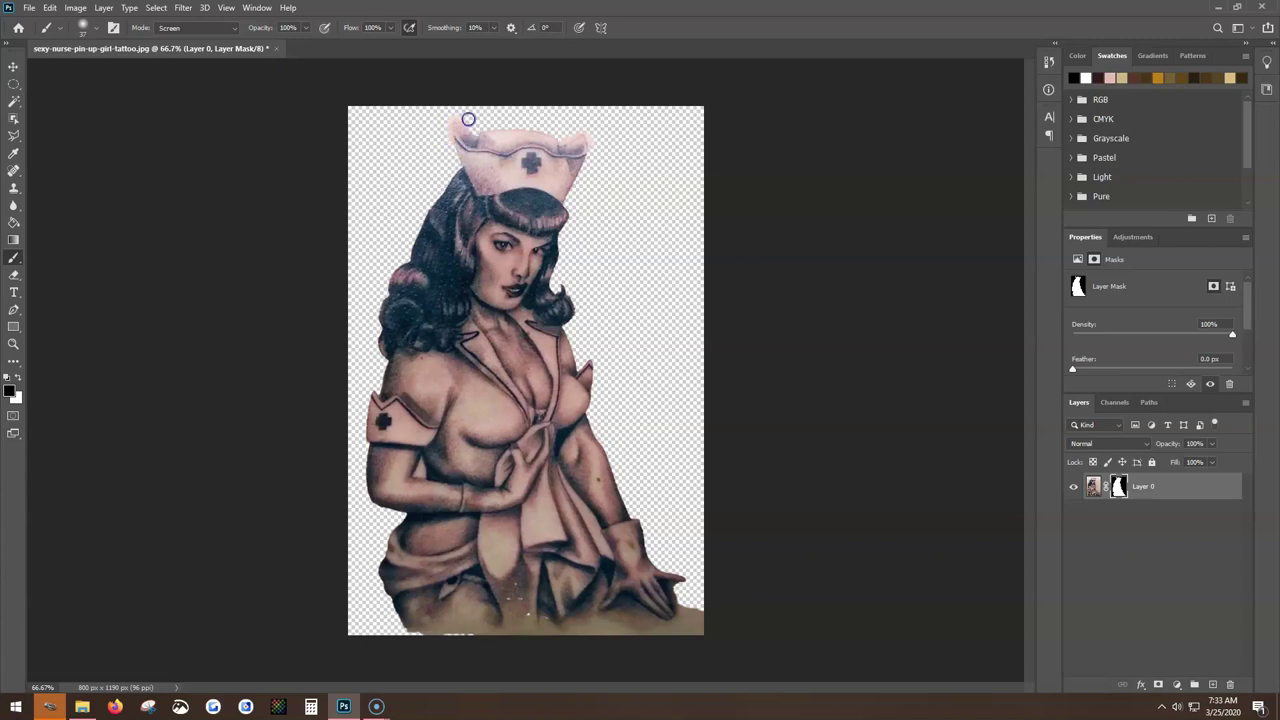
{"action": "left_click", "coordinate": [448, 137]}
{"action": "left_click", "coordinate": [18, 375]}
{"action": "right_click", "coordinate": [1171, 489]}
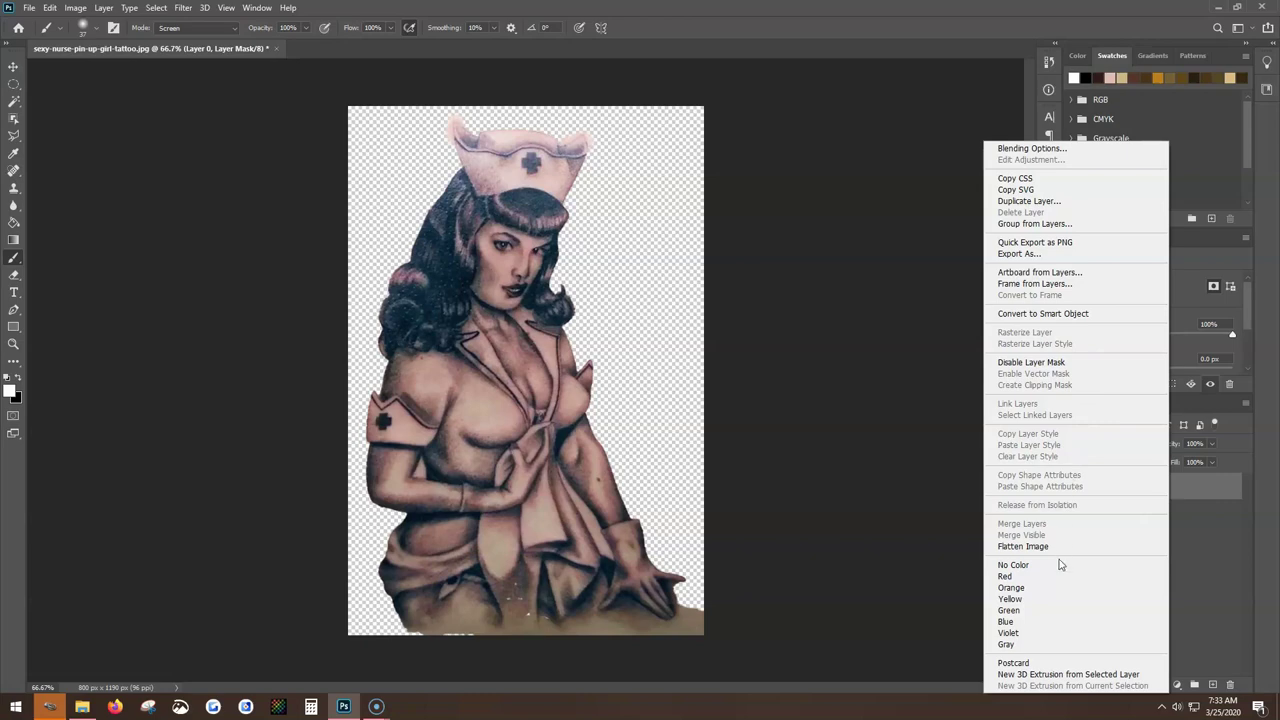
Convert Layer 0 to a smart object and rasterize it to bake in the mask.
{"action": "left_click", "coordinate": [1077, 314]}
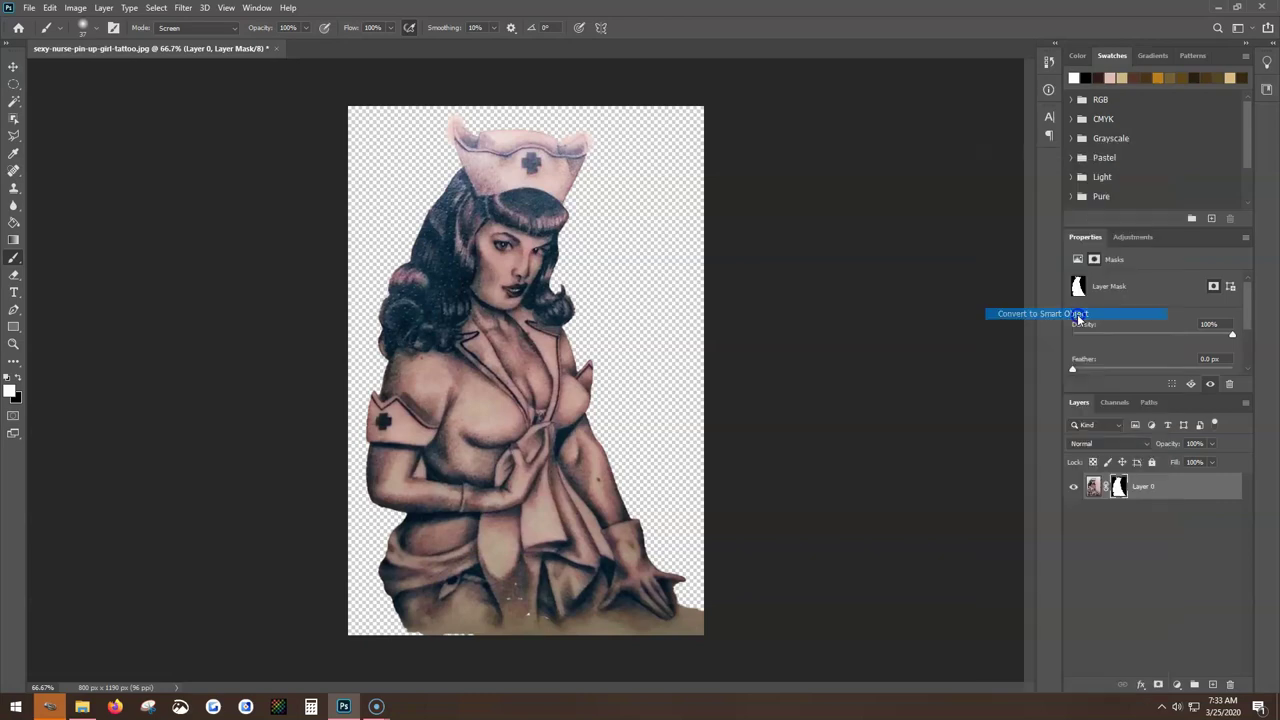
{"action": "right_click", "coordinate": [1149, 495]}
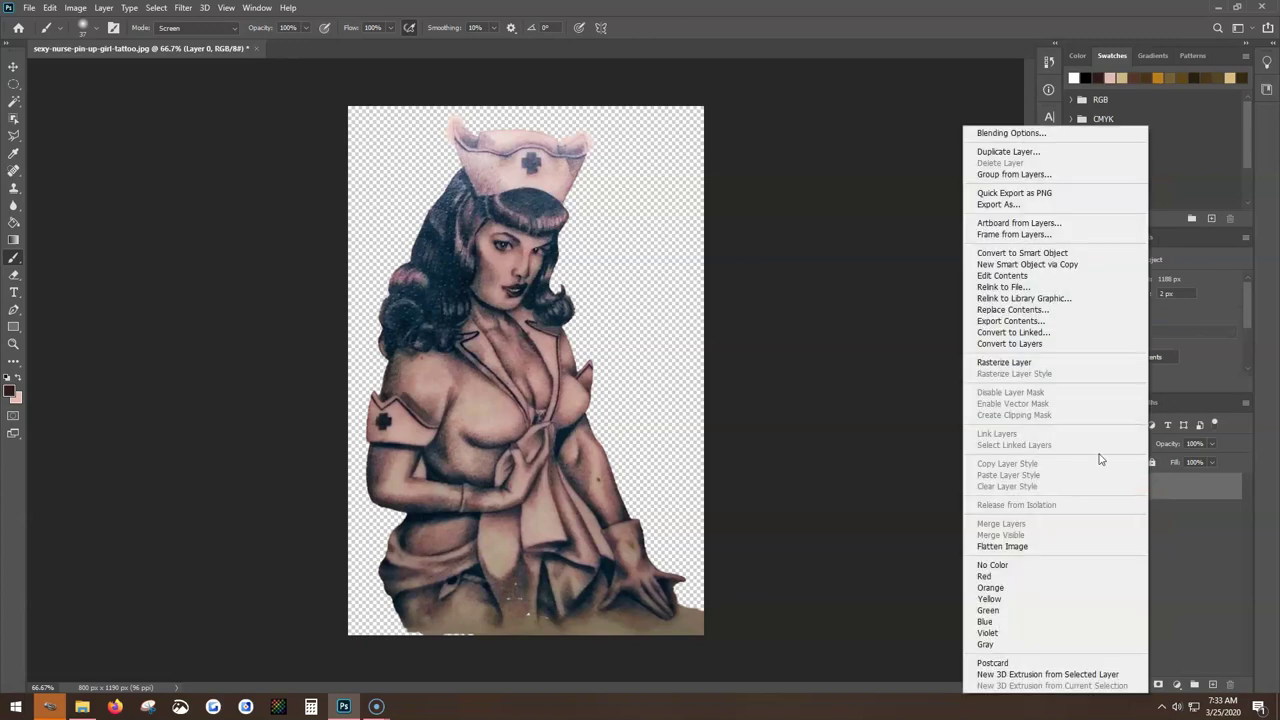
{"action": "left_click", "coordinate": [1021, 362]}
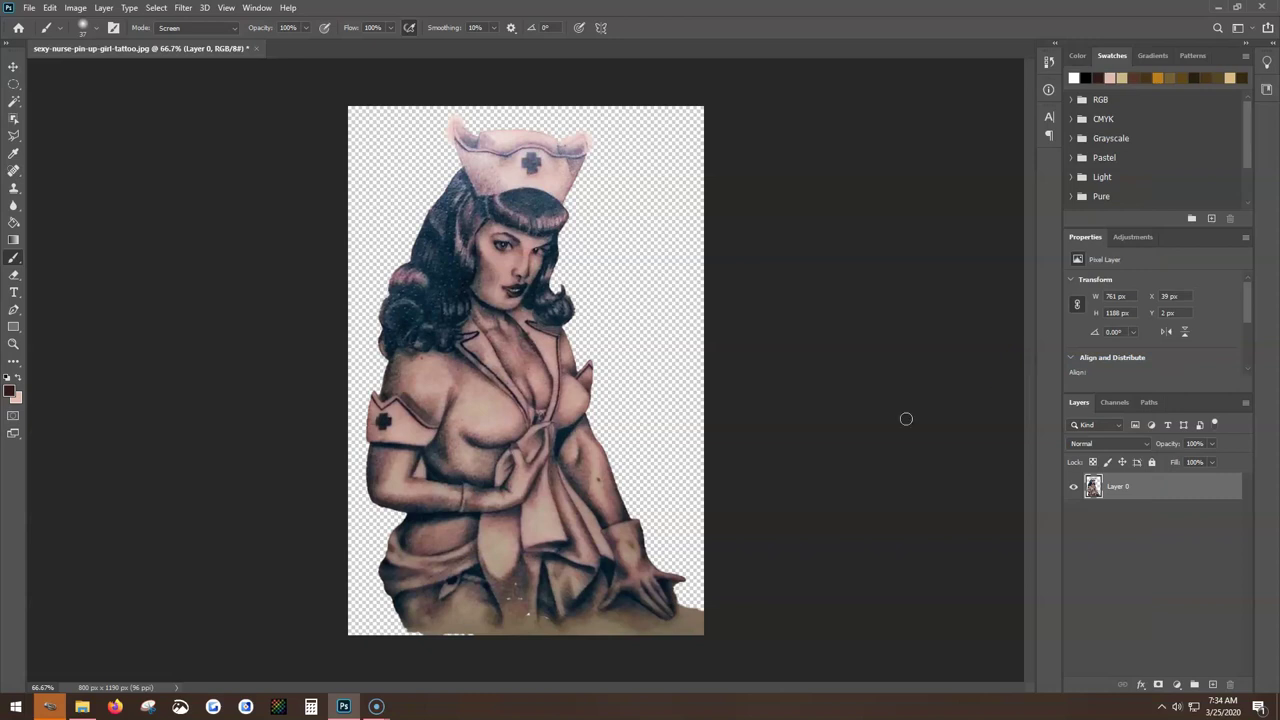
{"action": "left_click", "coordinate": [15, 275]}
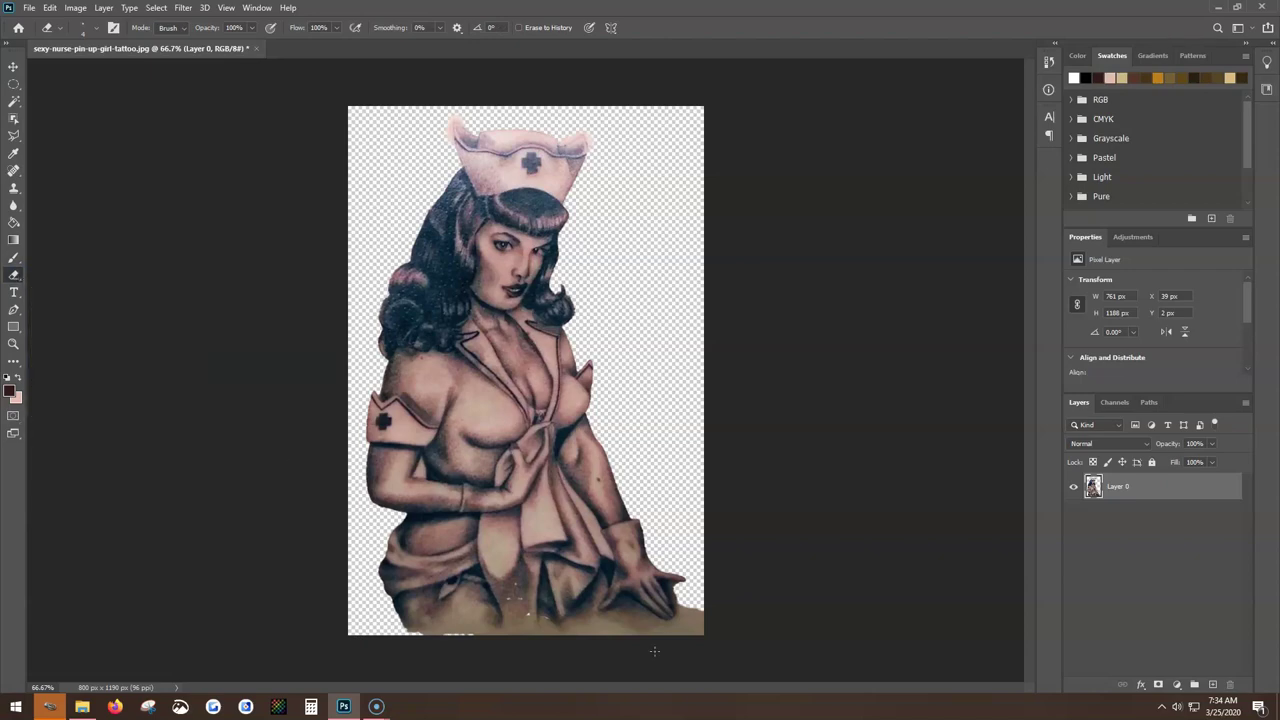
Erase stray skin at the bottom edge and hat's top-left with a 51 px soft eraser.
{"action": "left_click", "coordinate": [98, 28]}
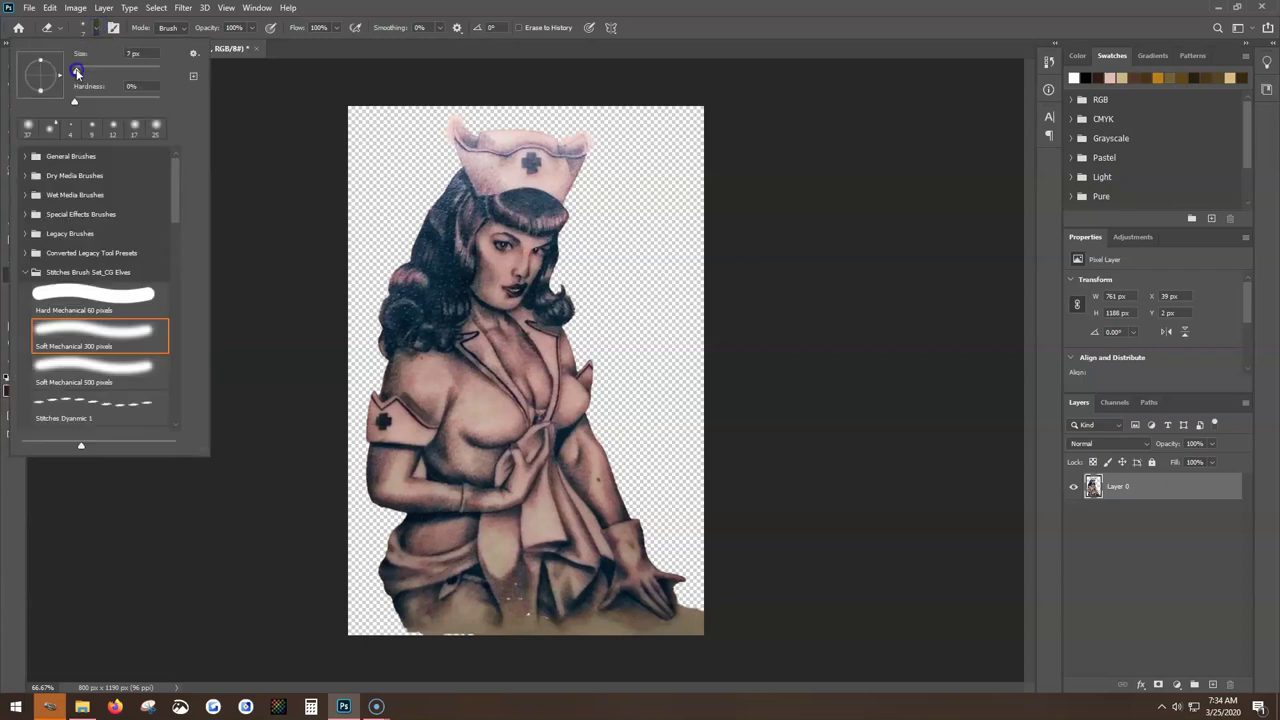
{"action": "left_click_drag", "start_coordinate": [77, 72], "coordinate": [96, 74]}
{"action": "left_click", "coordinate": [610, 618]}
{"action": "left_click_drag", "start_coordinate": [628, 621], "coordinate": [691, 601]}
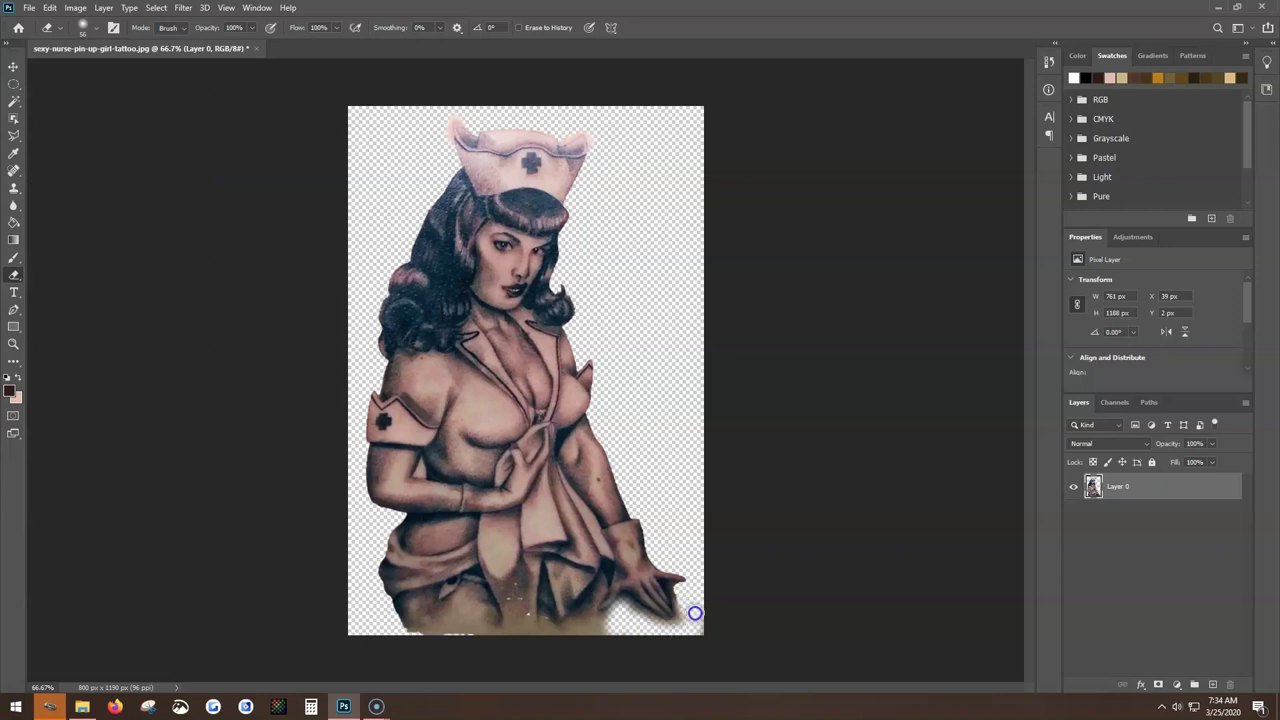
{"action": "mouse_move", "coordinate": [694, 609]}
{"action": "left_mouse_down"}
{"action": "mouse_move", "coordinate": [597, 637]}
{"action": "mouse_move", "coordinate": [466, 626]}
{"action": "mouse_move", "coordinate": [398, 636]}
{"action": "mouse_move", "coordinate": [537, 626]}
{"action": "mouse_move", "coordinate": [592, 640]}
{"action": "mouse_move", "coordinate": [606, 626]}
{"action": "mouse_move", "coordinate": [674, 646]}
{"action": "mouse_move", "coordinate": [700, 617]}
{"action": "mouse_move", "coordinate": [680, 594]}
{"action": "mouse_move", "coordinate": [704, 613]}
{"action": "left_mouse_up"}
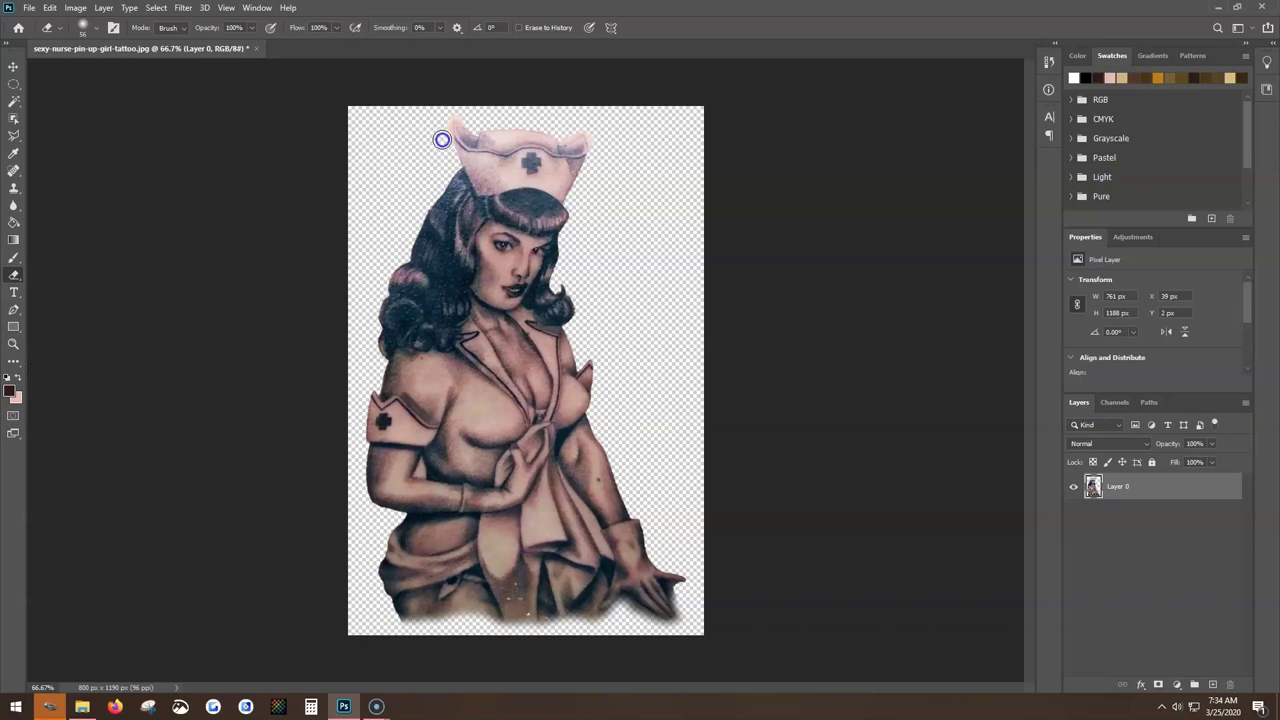
{"action": "left_click_drag", "start_coordinate": [442, 139], "coordinate": [454, 105]}
Clear the skin patch beside the arm with the Magic Eraser, undoing the forearm erase.
{"action": "right_click", "coordinate": [19, 278]}
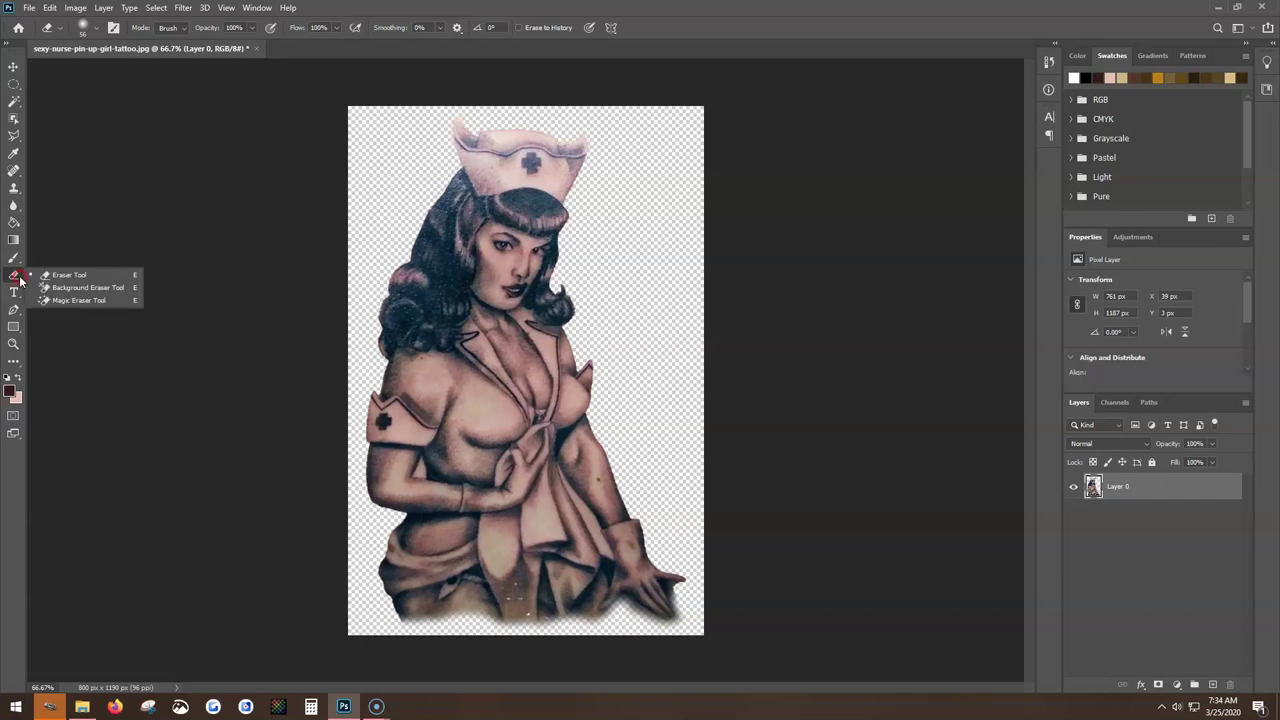
{"action": "left_click", "coordinate": [61, 300]}
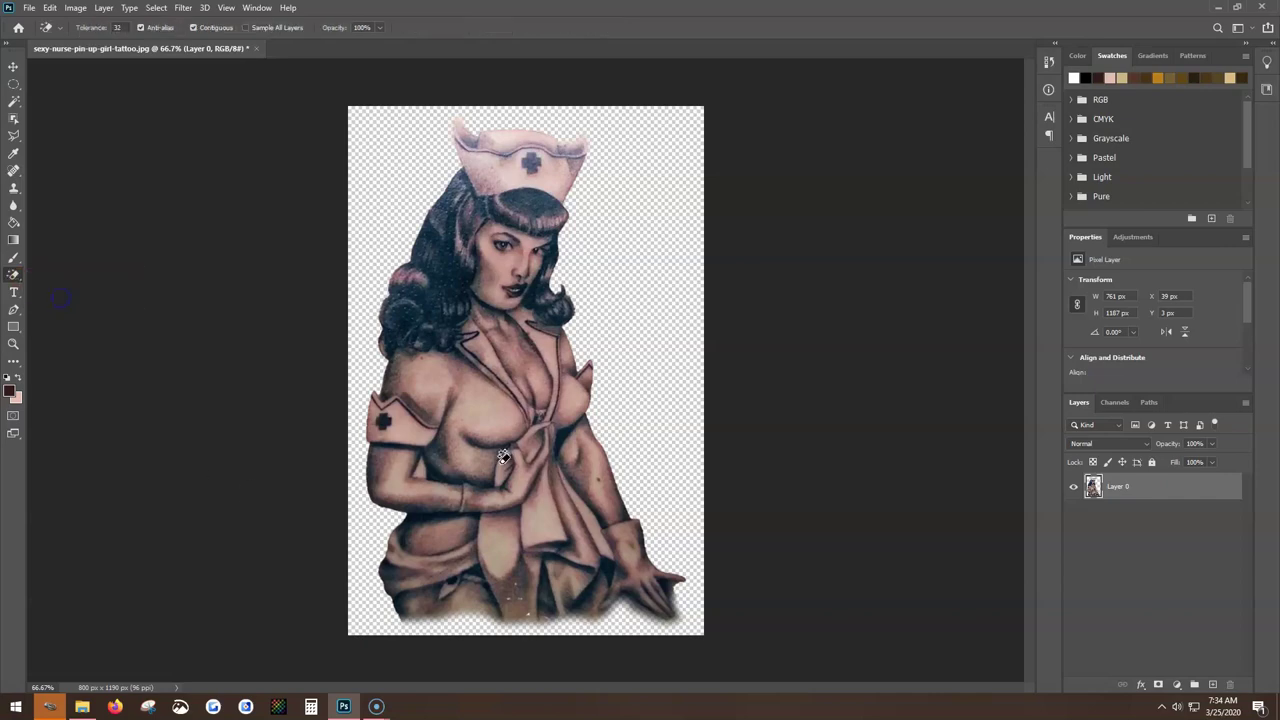
{"action": "left_click", "coordinate": [586, 512]}
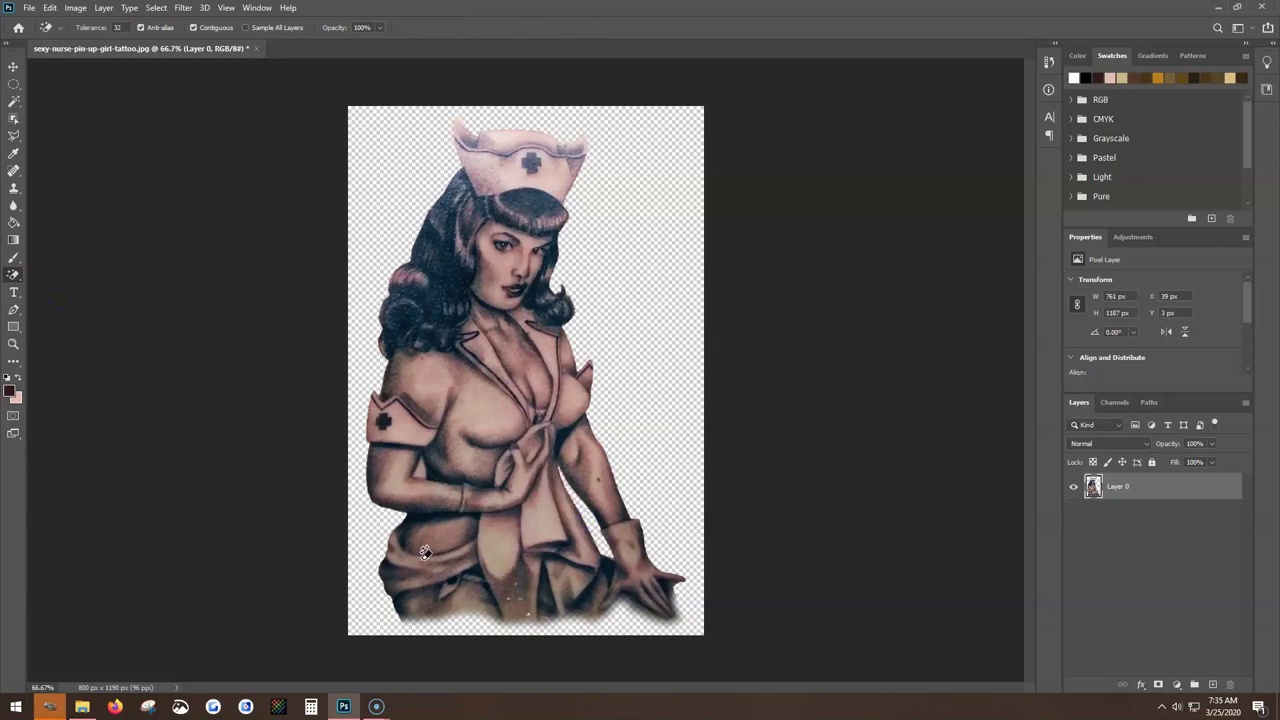
{"action": "left_click", "coordinate": [423, 462]}
{"action": "key", "text": "ctrl+z"}
Create Layer 1 below Layer 0 and fill it dark red with the Paint Bucket.
{"action": "left_click", "coordinate": [1212, 684]}
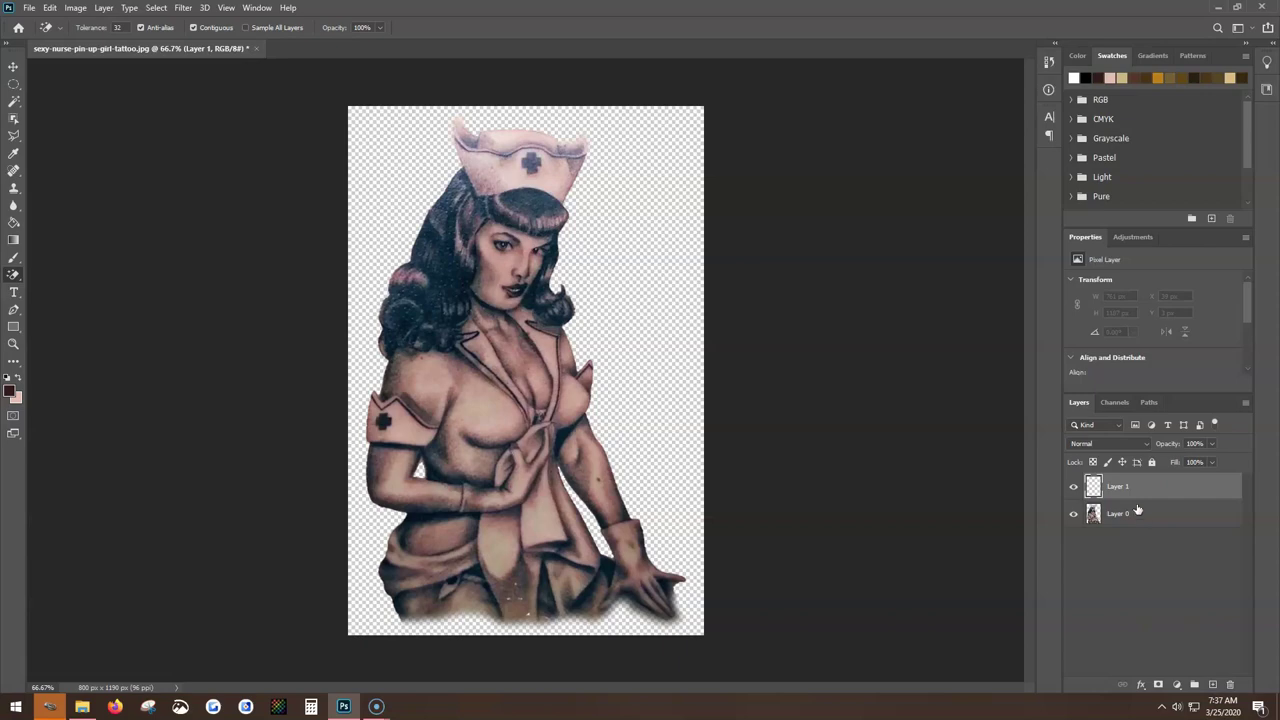
{"action": "left_click_drag", "start_coordinate": [1128, 486], "coordinate": [1126, 540]}
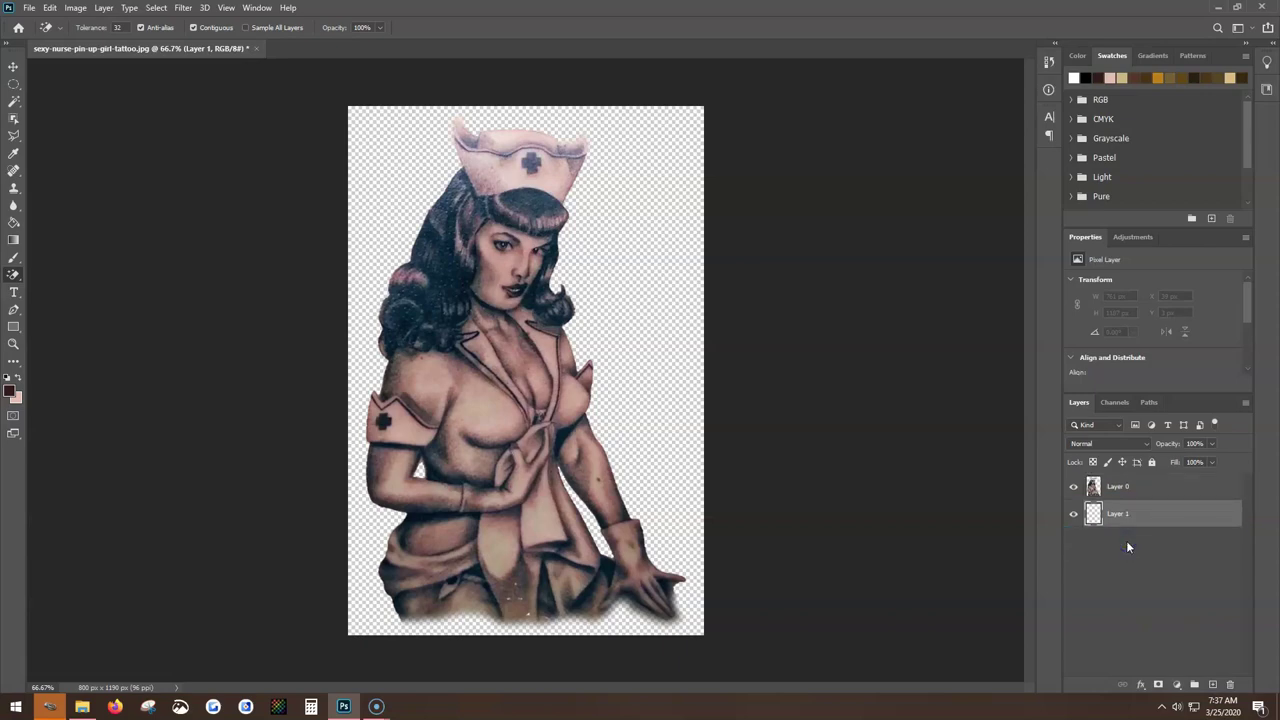
{"action": "left_click", "coordinate": [13, 224]}
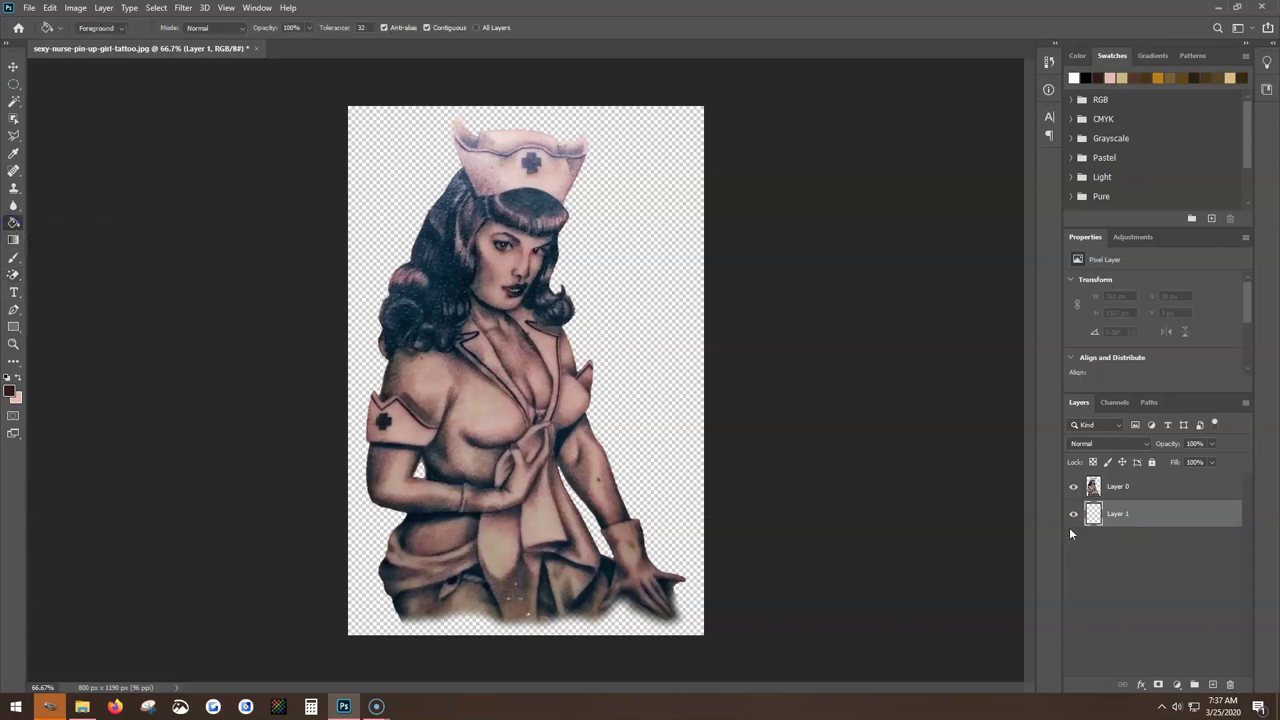
{"action": "left_click", "coordinate": [678, 380]}
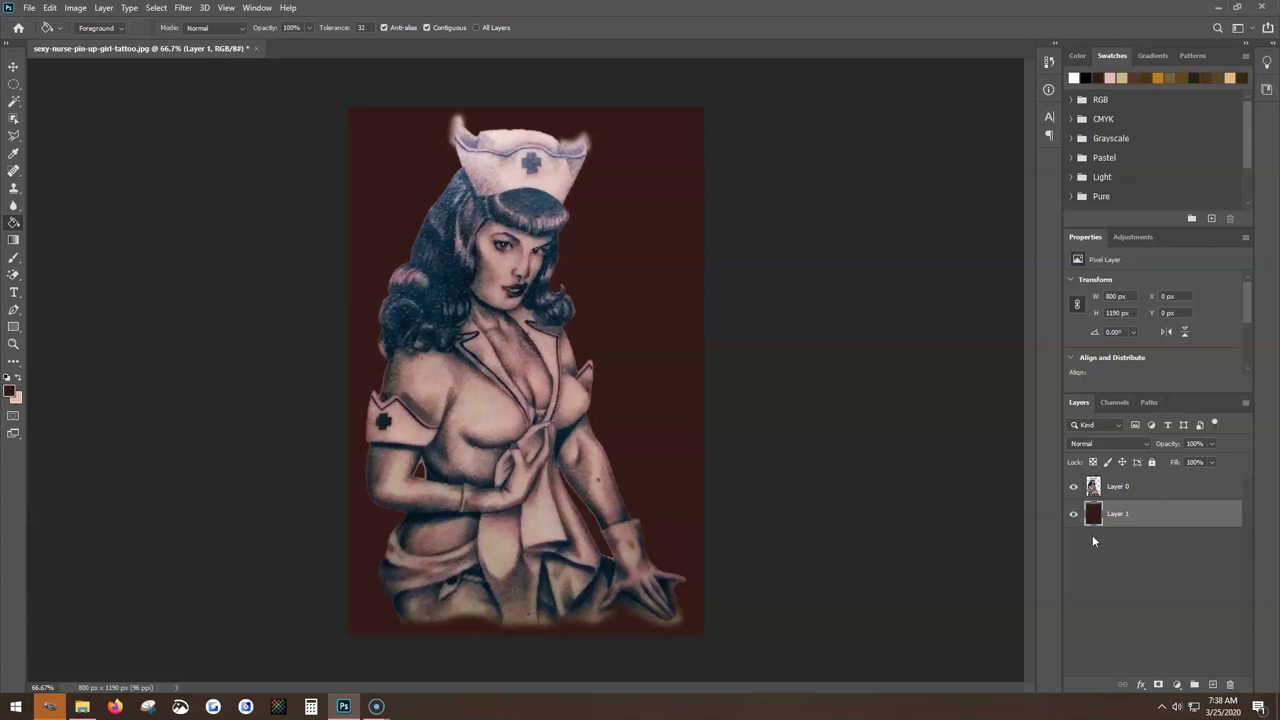
{"action": "left_click", "coordinate": [1212, 685]}
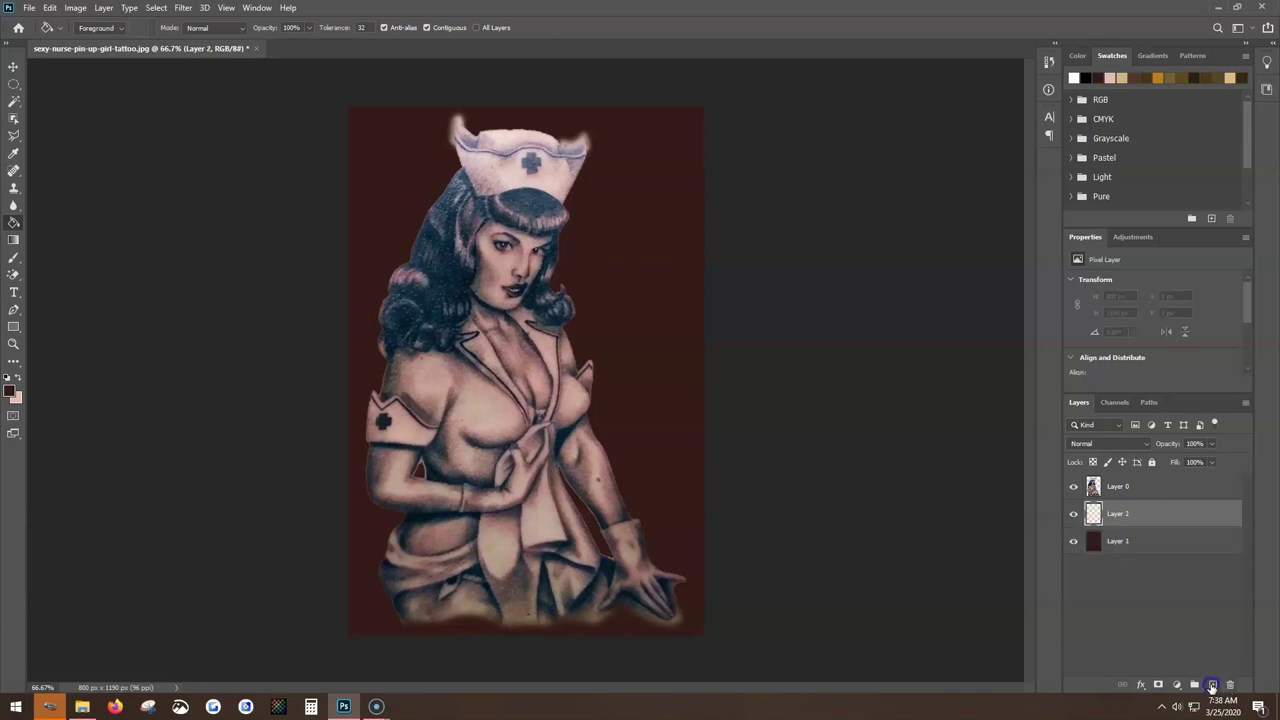
Swap to the pink foreground and fill Layer 2 with it.
{"action": "left_click", "coordinate": [18, 378]}
{"action": "left_click", "coordinate": [660, 406]}
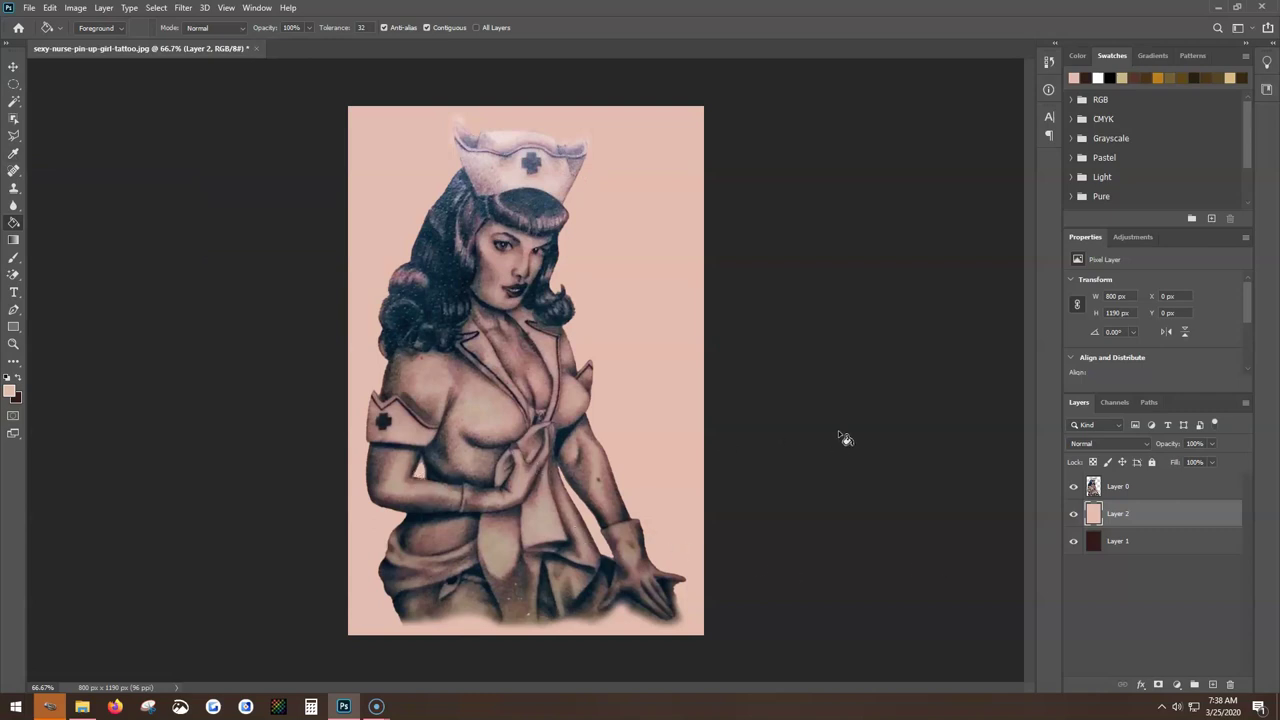
Set Layer 0's blend mode to Multiply in its Layer Style blending options.
{"action": "double_click", "coordinate": [1180, 486]}
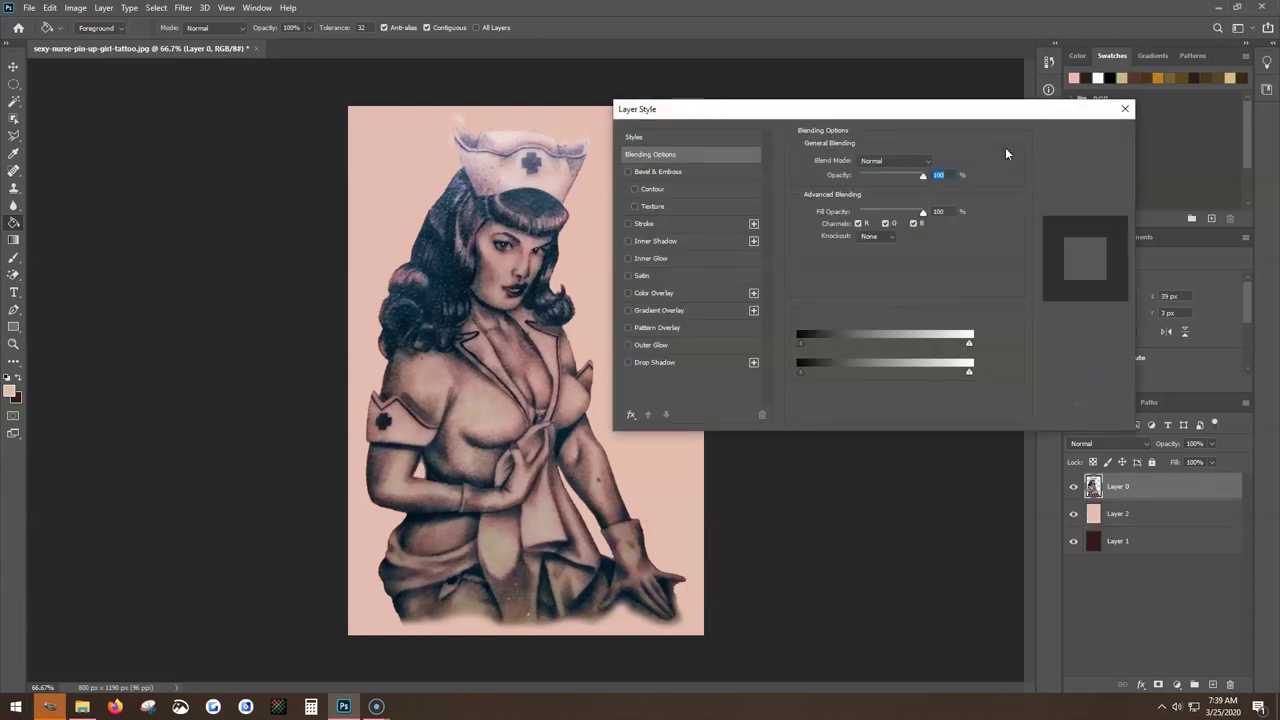
{"action": "left_click", "coordinate": [930, 162]}
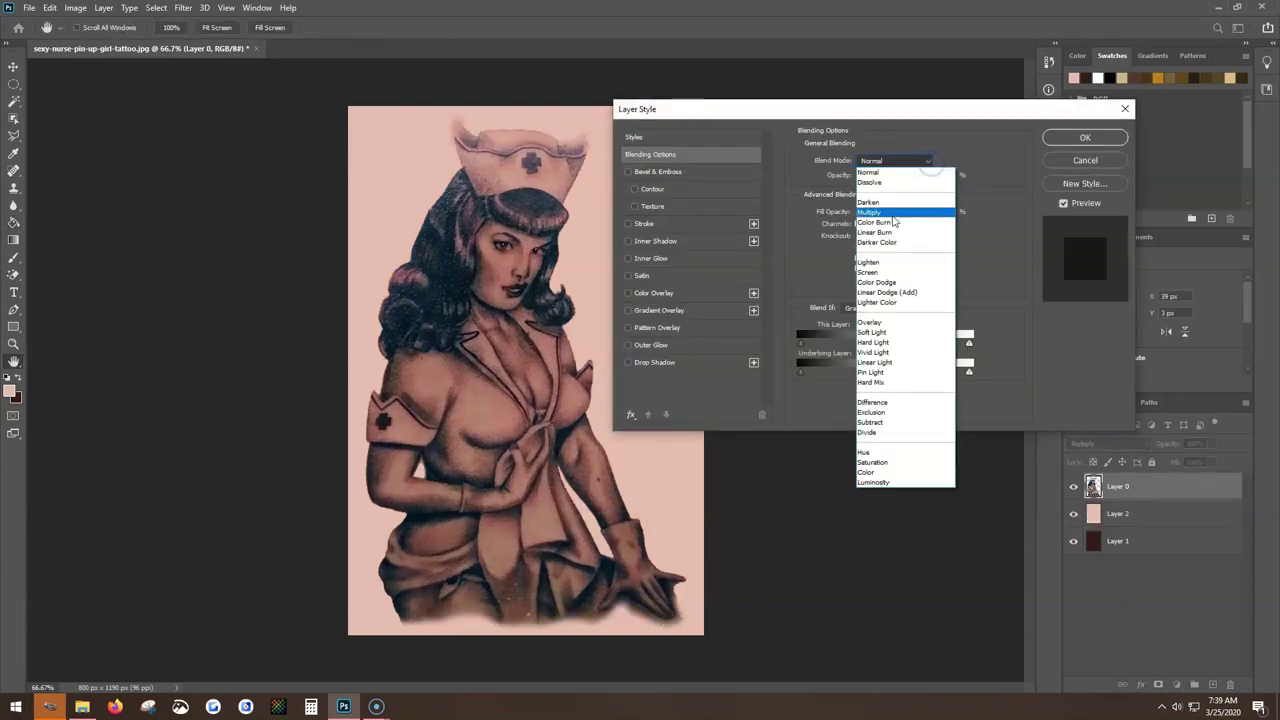
{"action": "left_click", "coordinate": [890, 216]}
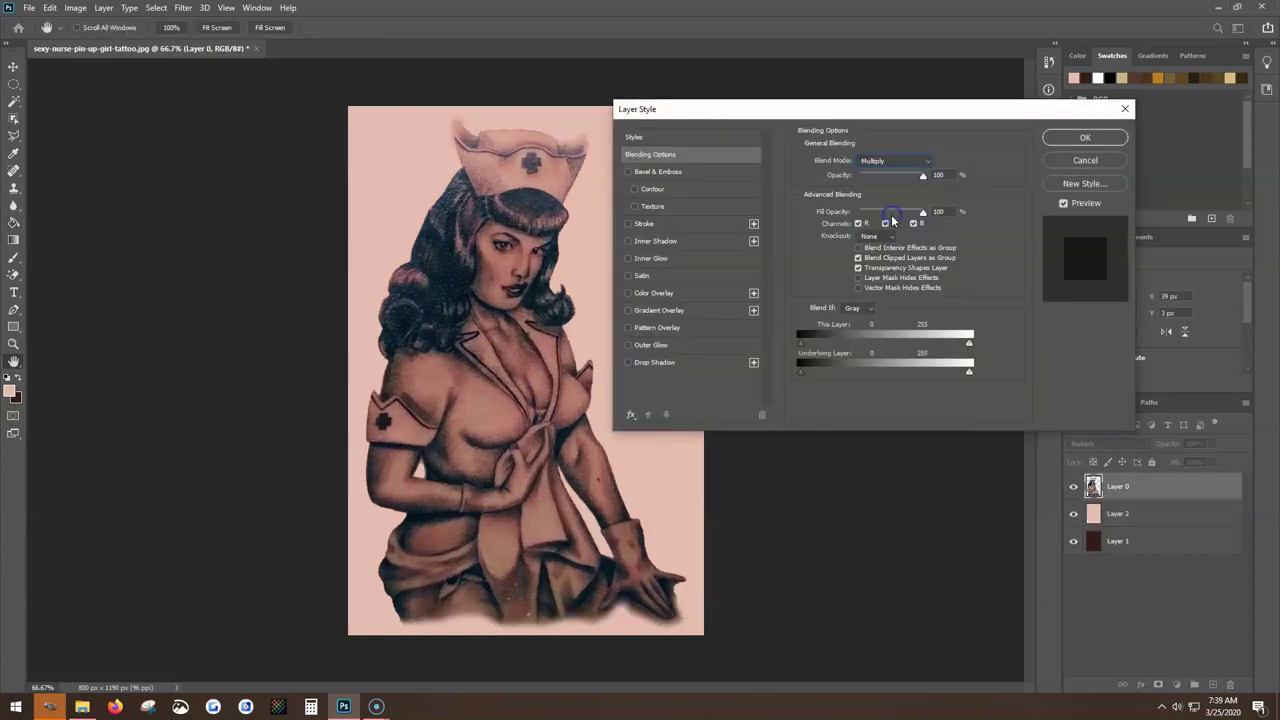
{"action": "left_click", "coordinate": [1100, 140]}
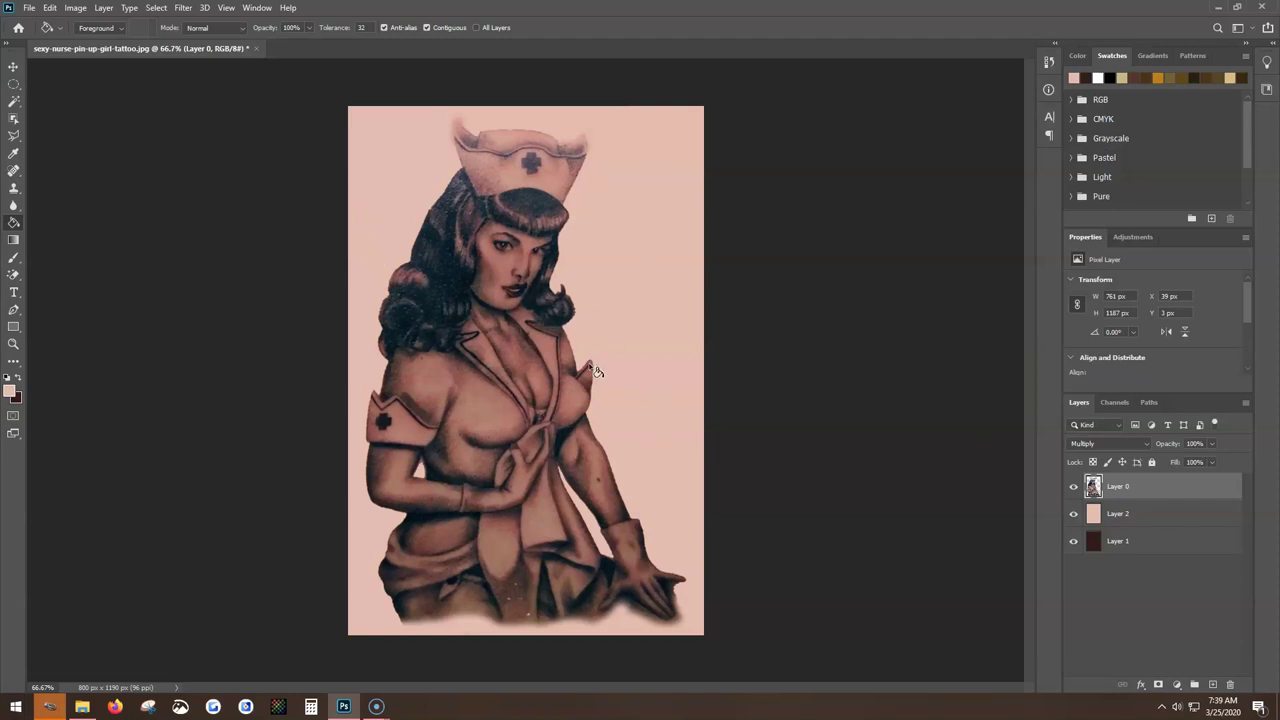
Try Layer 0 at about 33% opacity, then return it to 100%.
{"action": "left_click", "coordinate": [1213, 444]}
{"action": "mouse_move", "coordinate": [1210, 459]}
{"action": "left_mouse_down"}
{"action": "mouse_move", "coordinate": [1172, 462]}
{"action": "mouse_move", "coordinate": [1190, 460]}
{"action": "left_mouse_up"}
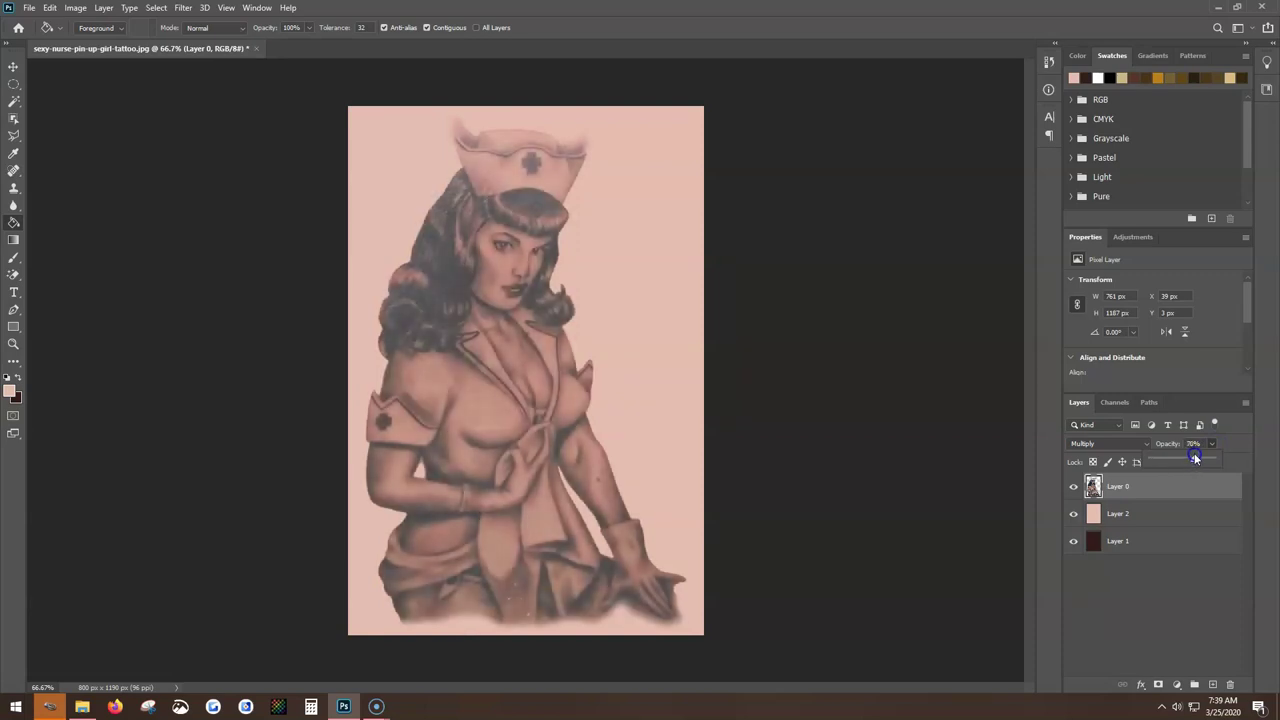
{"action": "left_click_drag", "start_coordinate": [1194, 456], "coordinate": [1221, 455]}
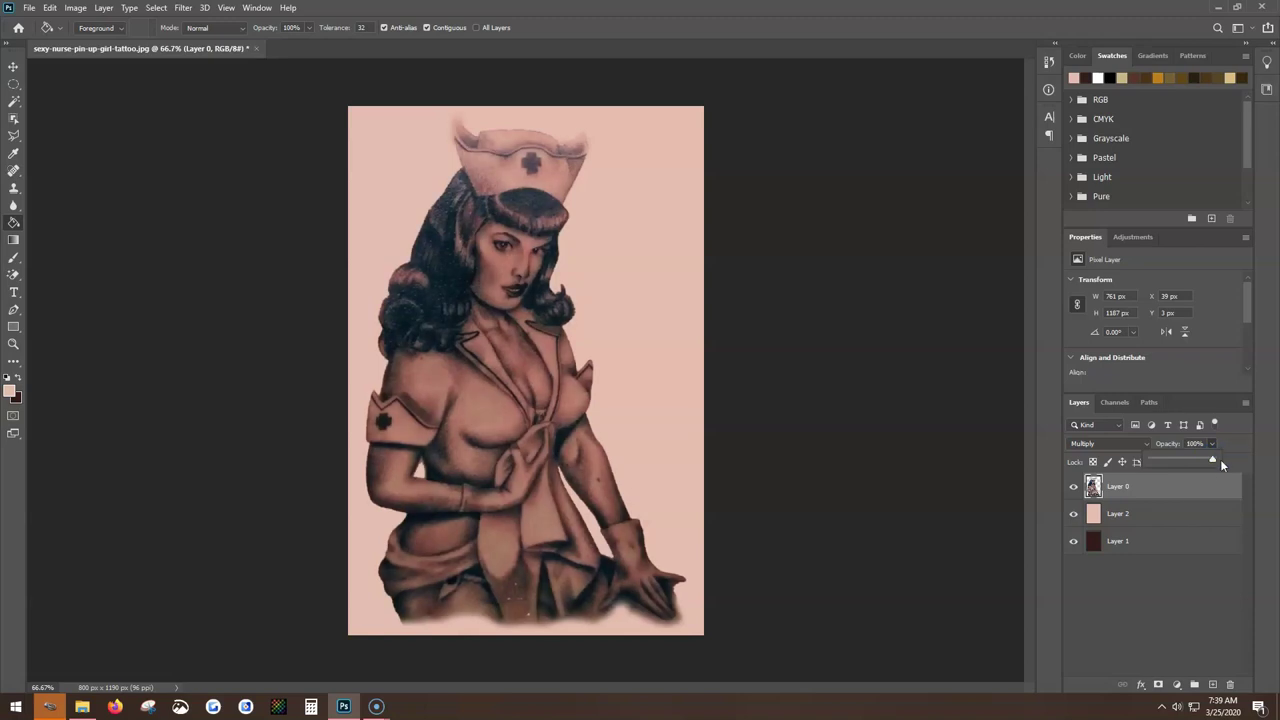
{"action": "left_click", "coordinate": [1073, 516]}
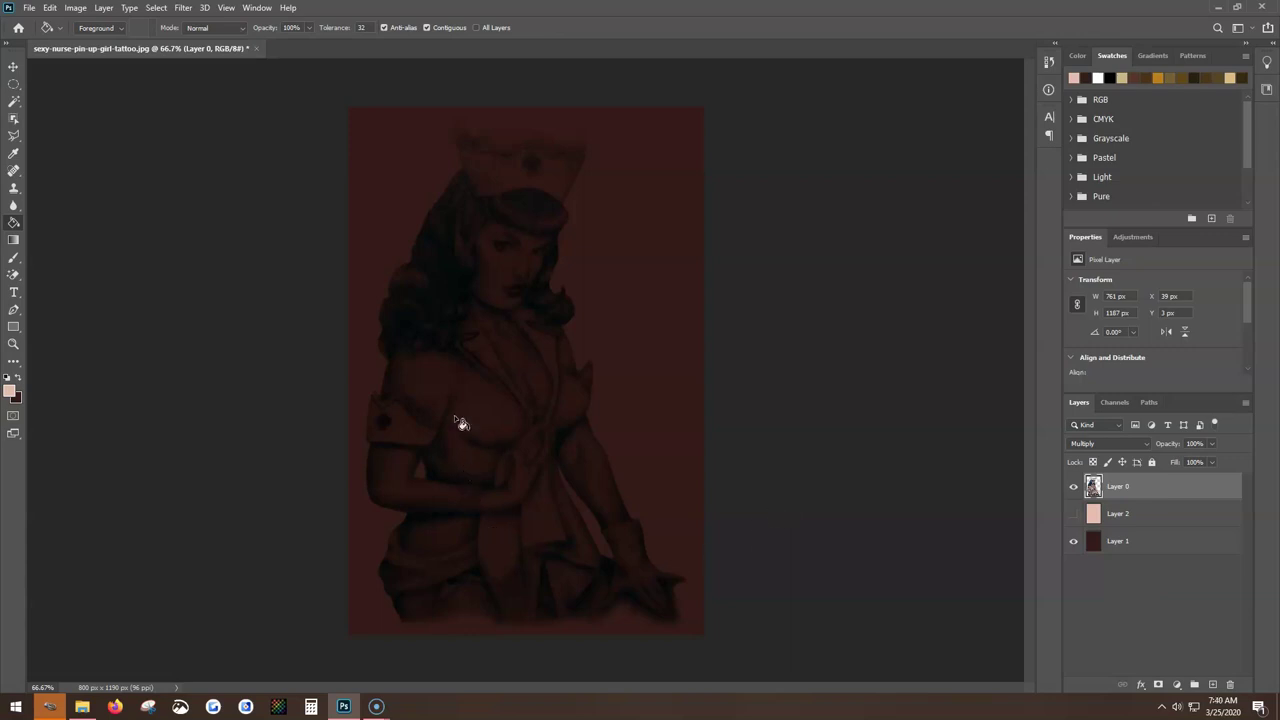
{"action": "left_click", "coordinate": [1073, 513]}
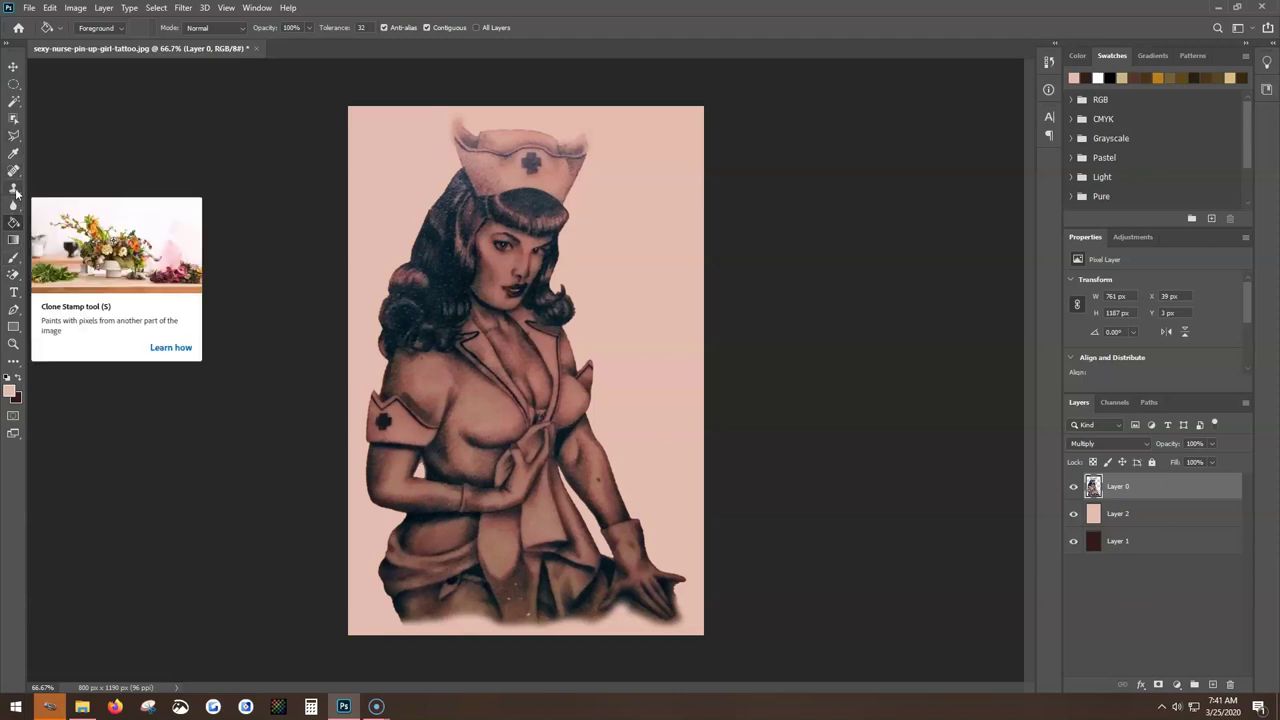
{"action": "left_click", "coordinate": [13, 205]}
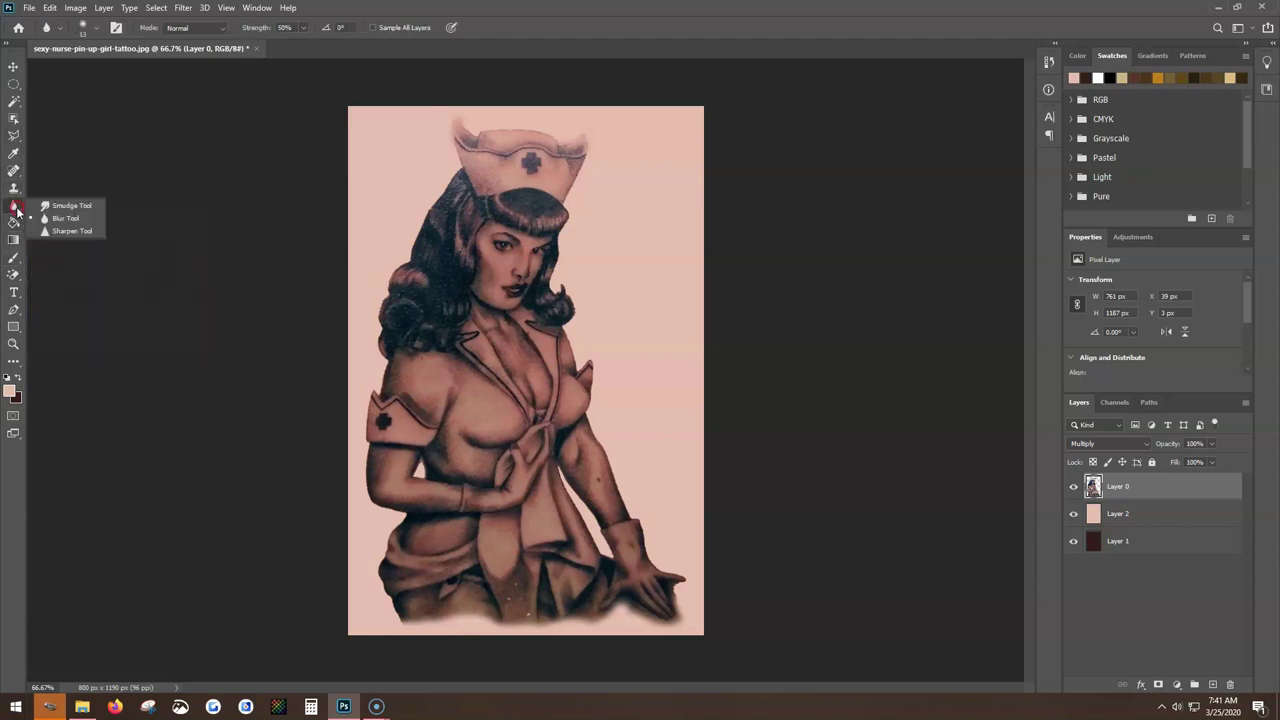
{"action": "left_click", "coordinate": [53, 210]}
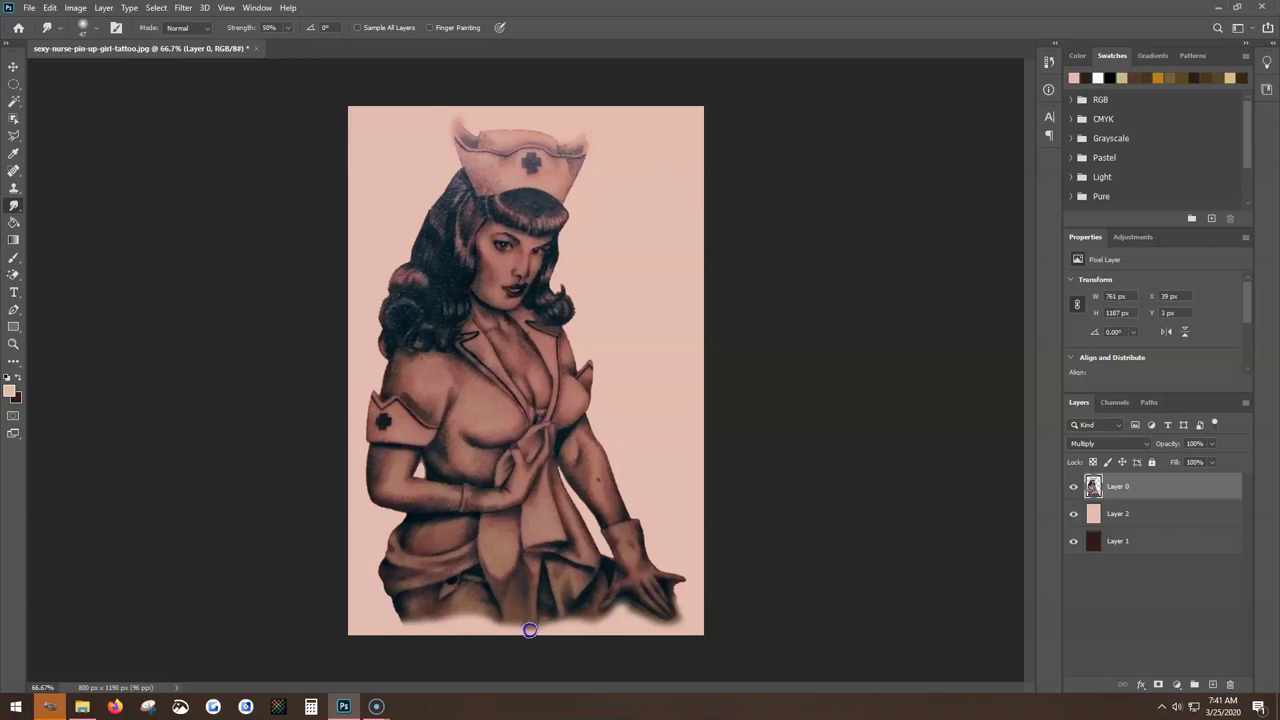
{"action": "mouse_move", "coordinate": [528, 623]}
{"action": "left_mouse_down"}
{"action": "mouse_move", "coordinate": [523, 640]}
{"action": "mouse_move", "coordinate": [528, 611]}
{"action": "mouse_move", "coordinate": [503, 603]}
{"action": "mouse_move", "coordinate": [516, 592]}
{"action": "mouse_move", "coordinate": [522, 605]}
{"action": "left_mouse_up"}
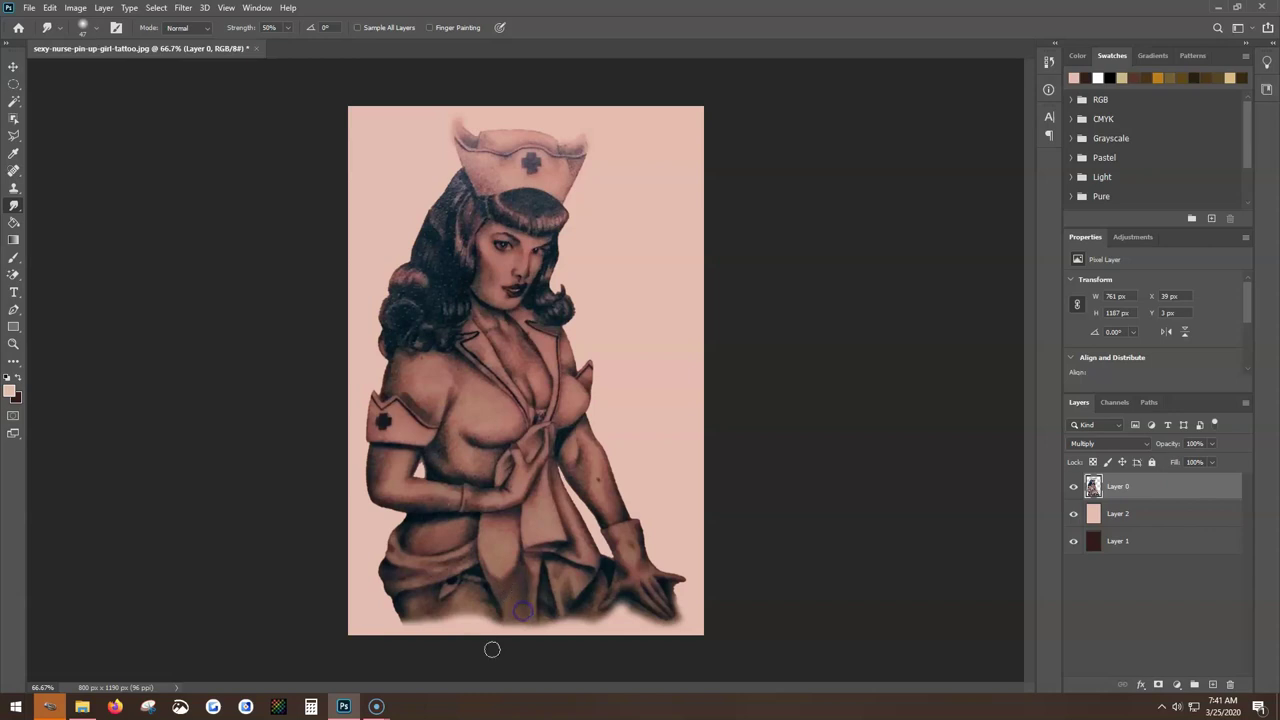
{"action": "left_click", "coordinate": [50, 8]}
{"action": "left_click", "coordinate": [62, 22]}
{"action": "left_click", "coordinate": [58, 10]}
{"action": "left_click", "coordinate": [58, 10]}
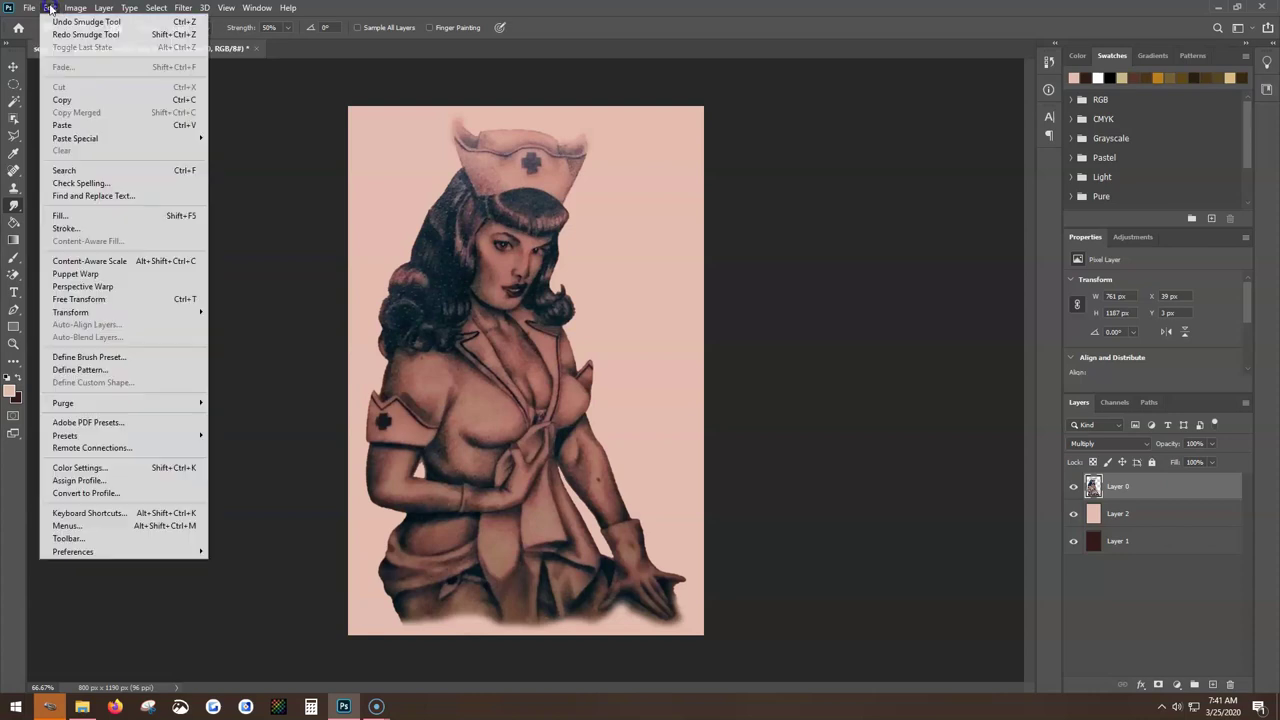
{"action": "left_click", "coordinate": [50, 8]}
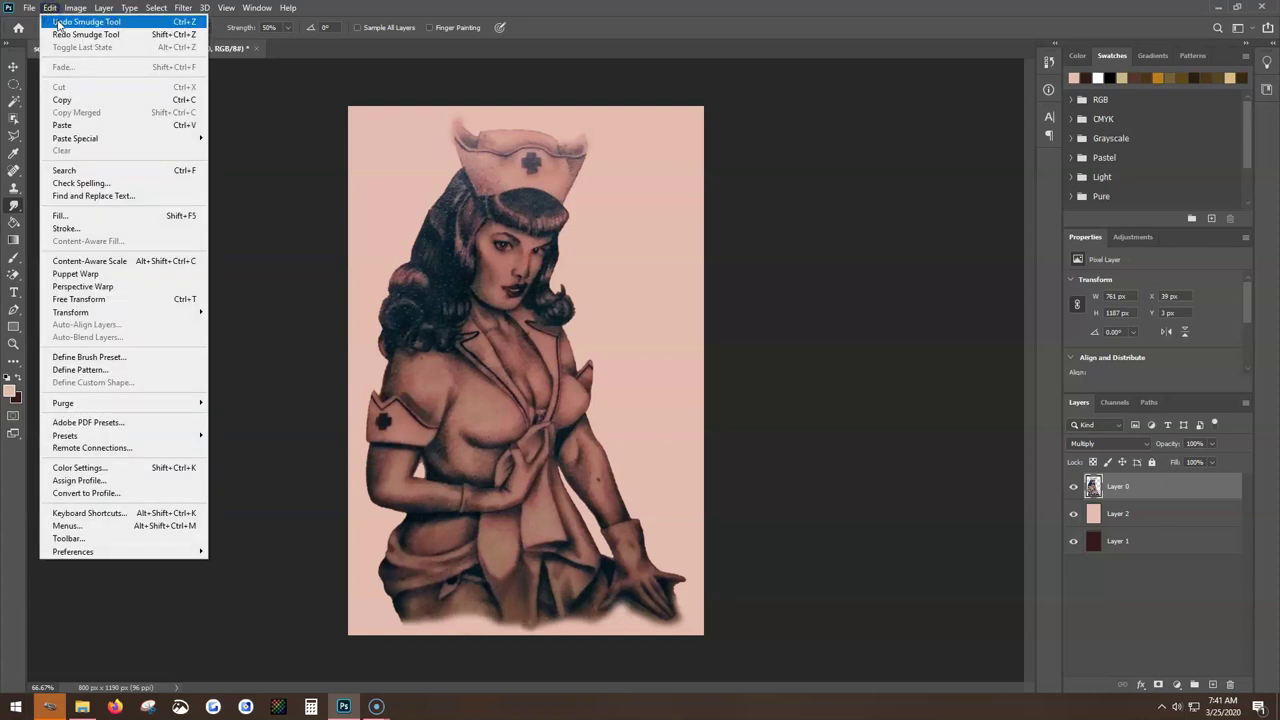
{"action": "left_click", "coordinate": [60, 22]}
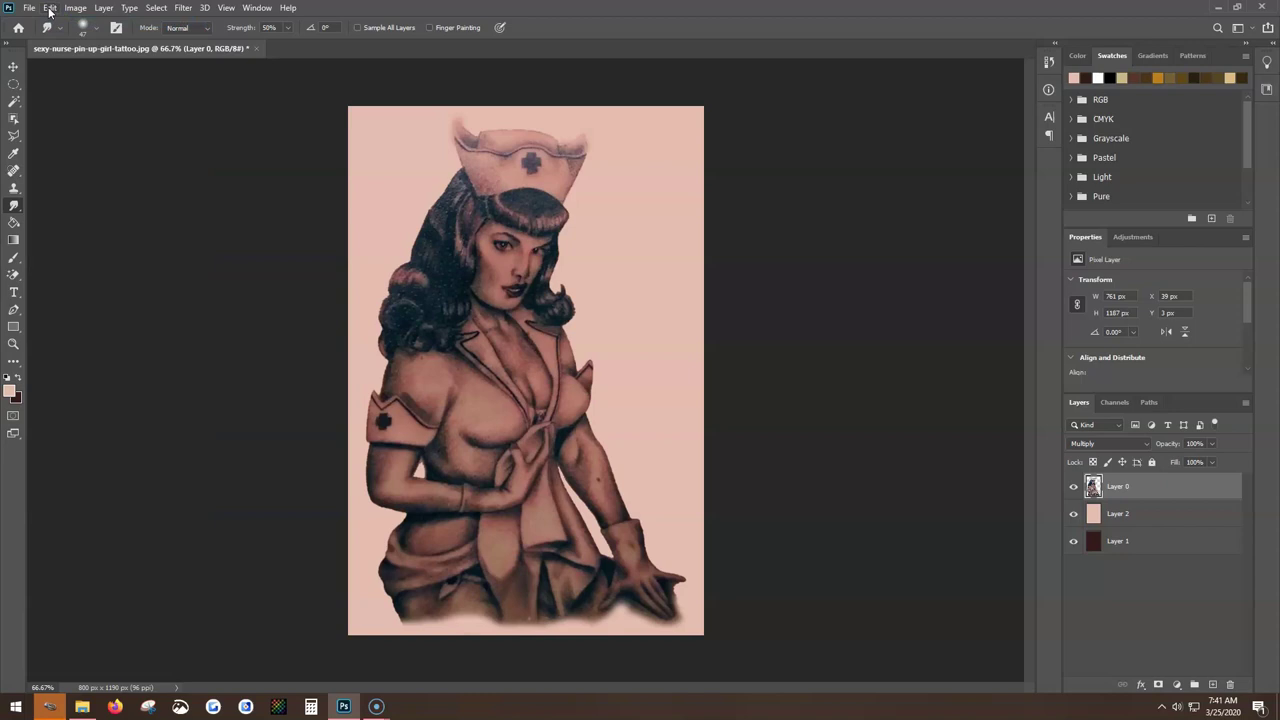
{"action": "left_click", "coordinate": [50, 9]}
{"action": "left_click", "coordinate": [60, 22]}
{"action": "left_click", "coordinate": [48, 9]}
{"action": "left_click", "coordinate": [62, 22]}
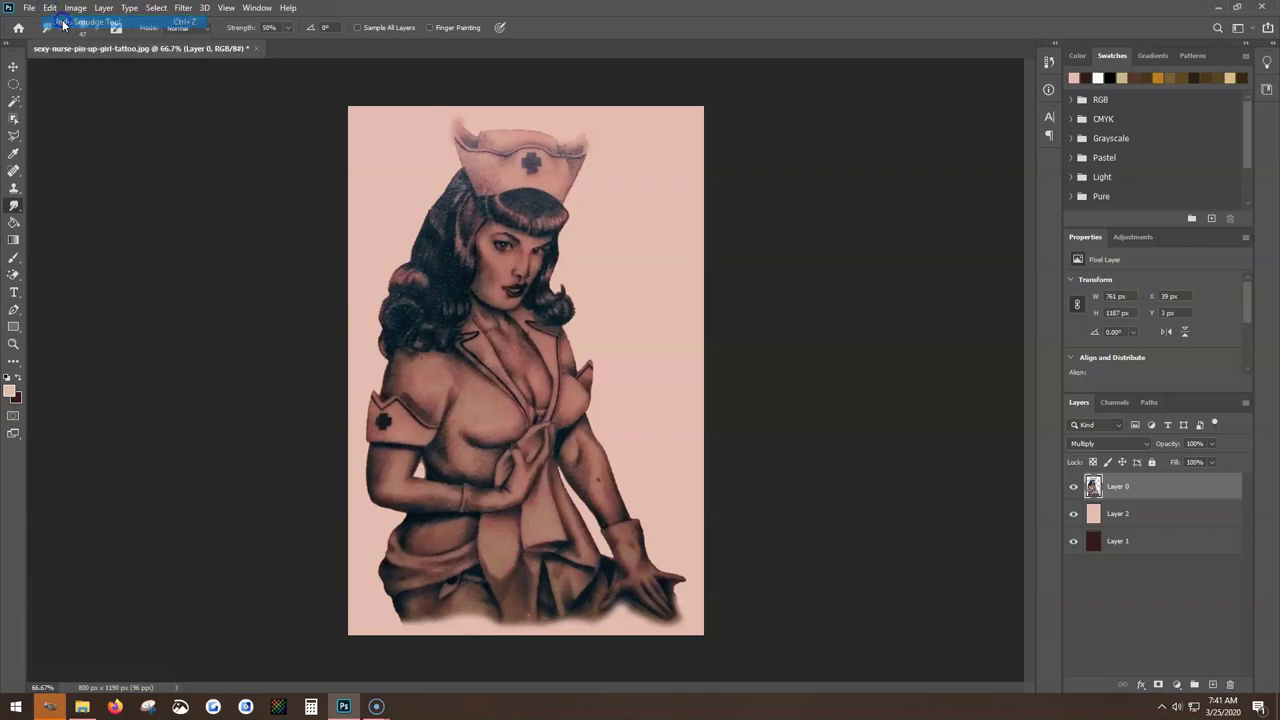
{"action": "left_click", "coordinate": [51, 10]}
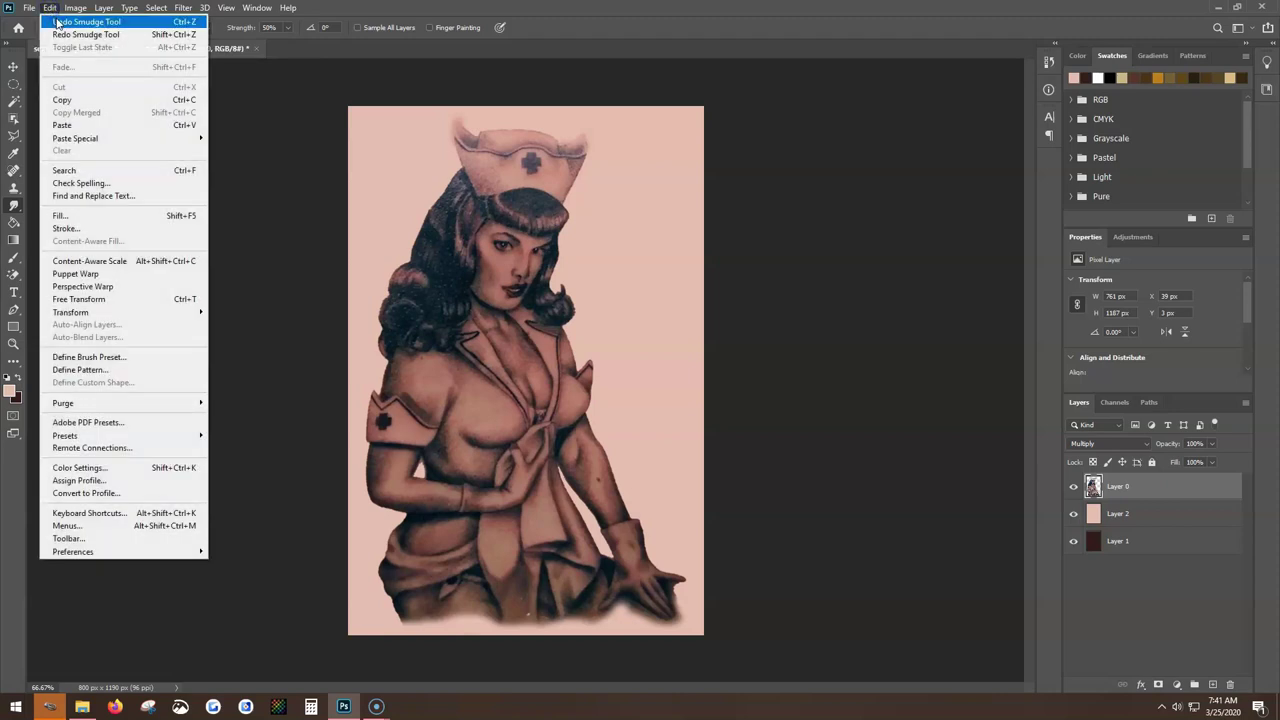
{"action": "left_click", "coordinate": [58, 22]}
{"action": "left_click", "coordinate": [49, 9]}
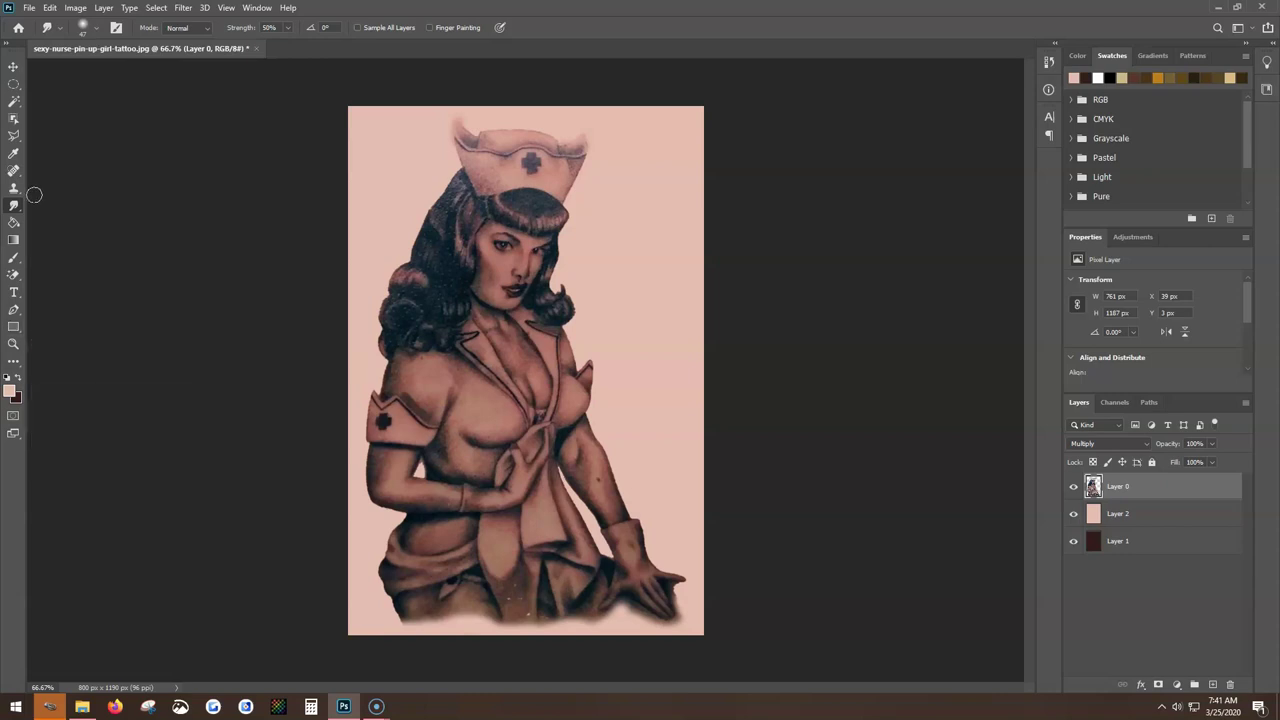
{"action": "mouse_move", "coordinate": [14, 171]}
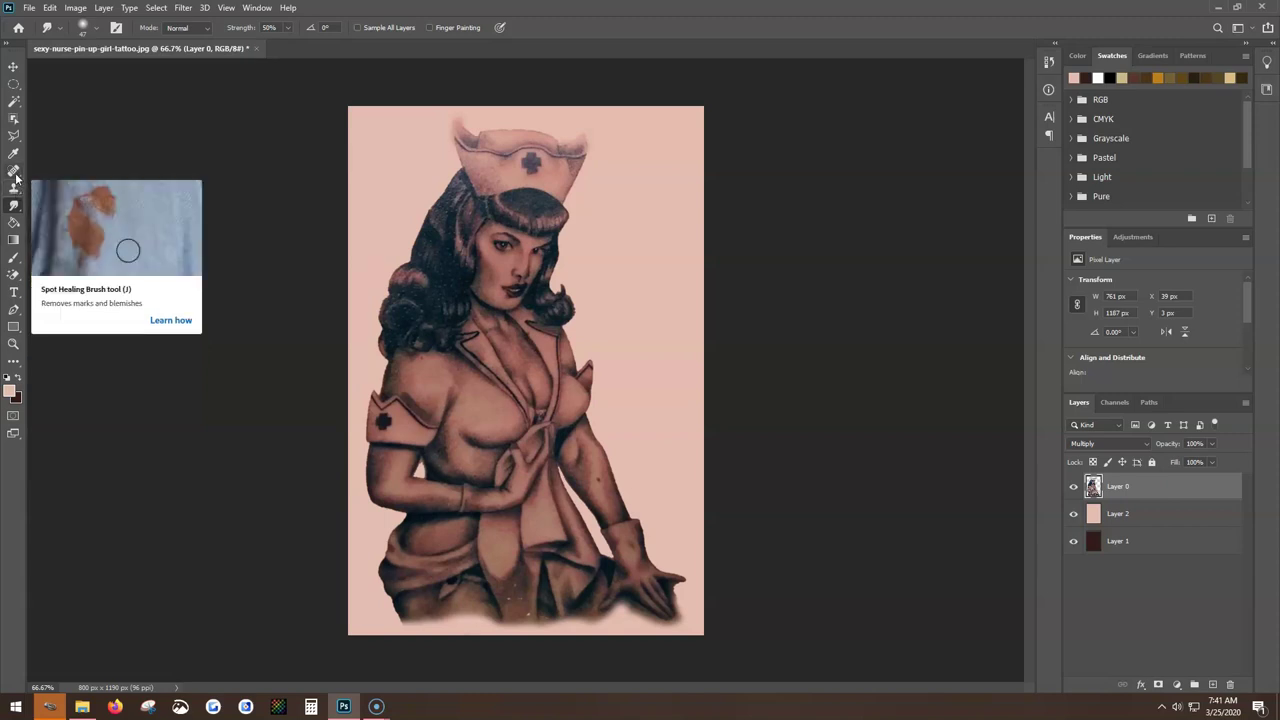
{"action": "left_click", "coordinate": [15, 172]}
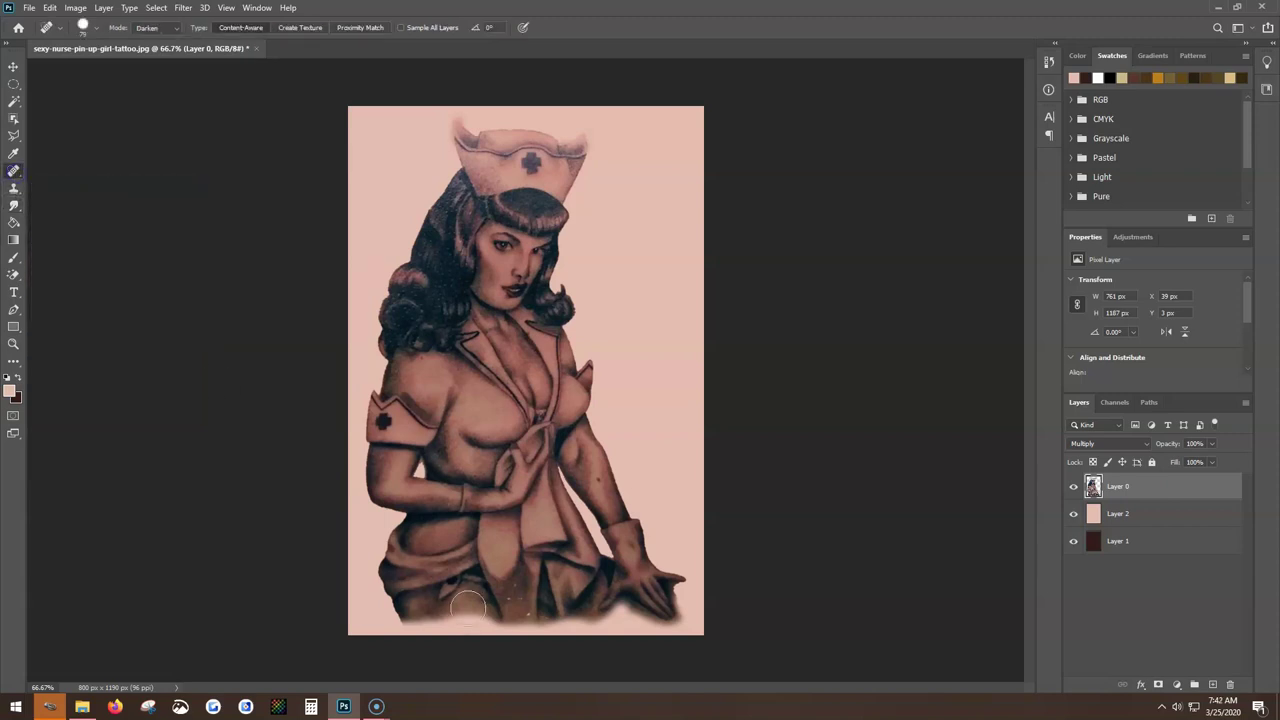
Set the Spot Healing Brush to about 49 px and heal the dark specks on the skirt.
{"action": "left_click", "coordinate": [86, 26]}
{"action": "left_click_drag", "start_coordinate": [70, 70], "coordinate": [52, 70]}
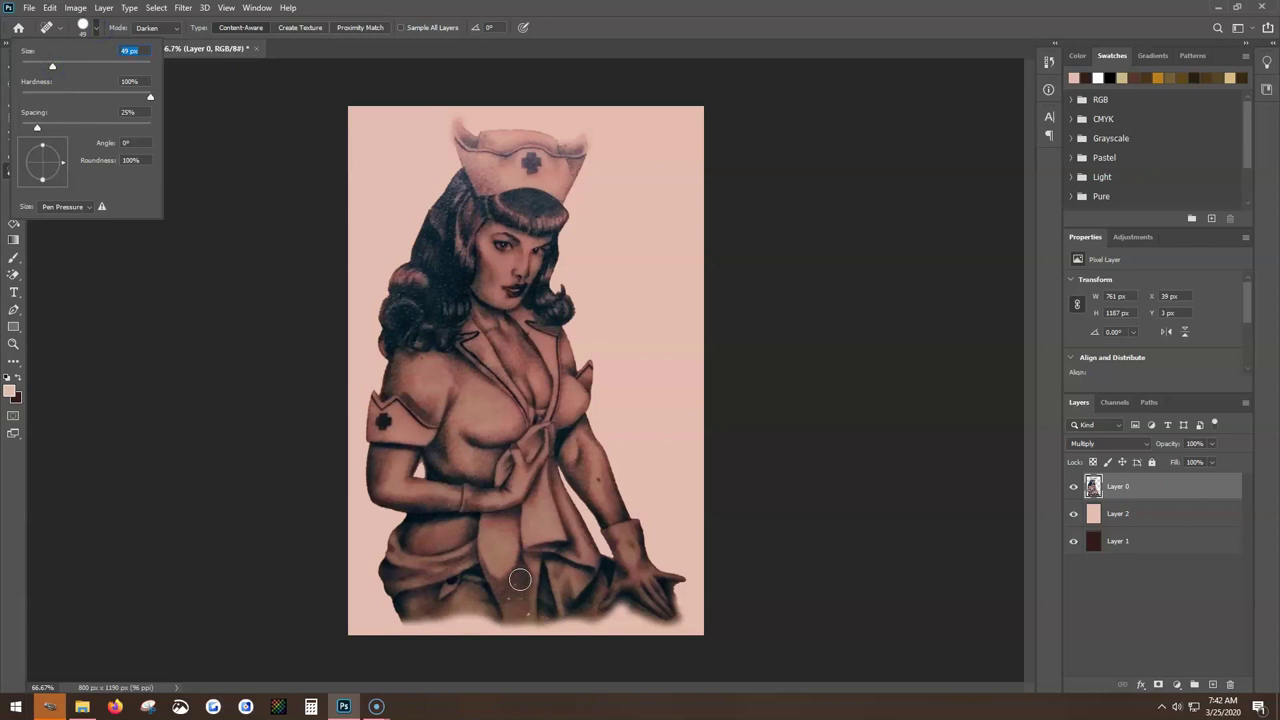
{"action": "left_click", "coordinate": [519, 580]}
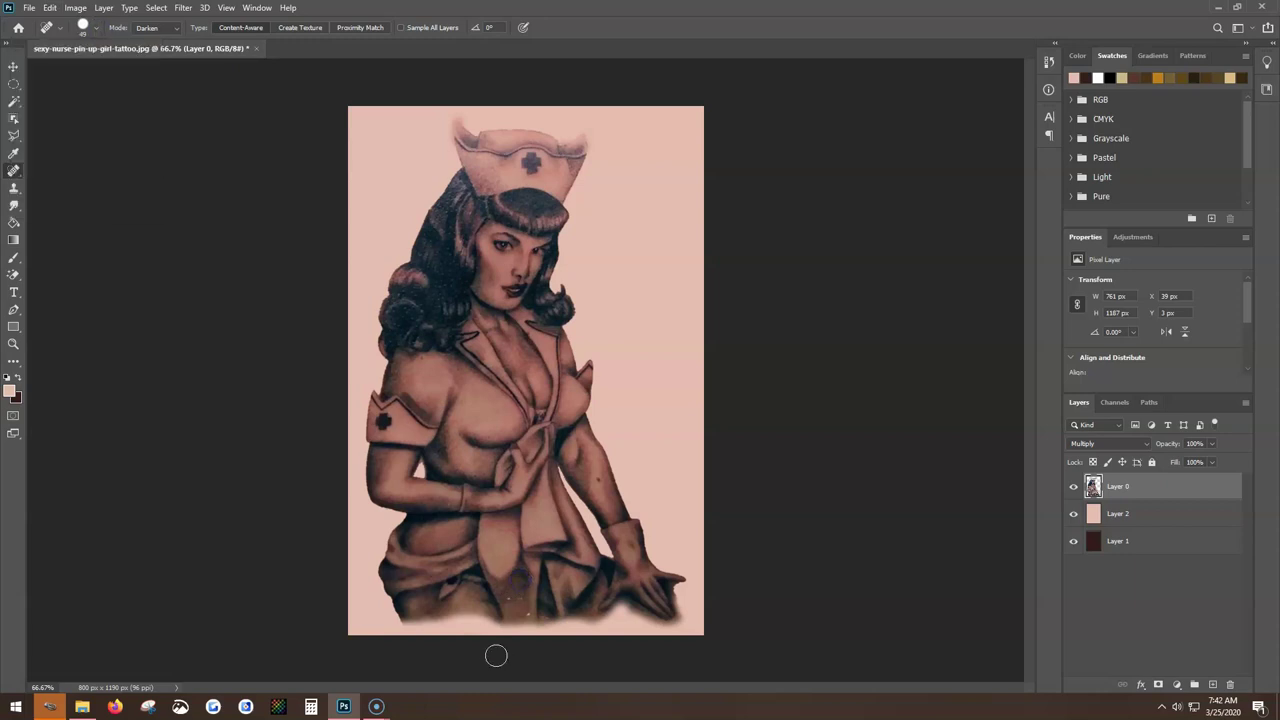
{"action": "left_click", "coordinate": [500, 598]}
{"action": "left_click", "coordinate": [520, 601]}
{"action": "left_click", "coordinate": [522, 606]}
Switch the healing mode to Lighten and heal the dark mark on the shoulder.
{"action": "left_click", "coordinate": [170, 27]}
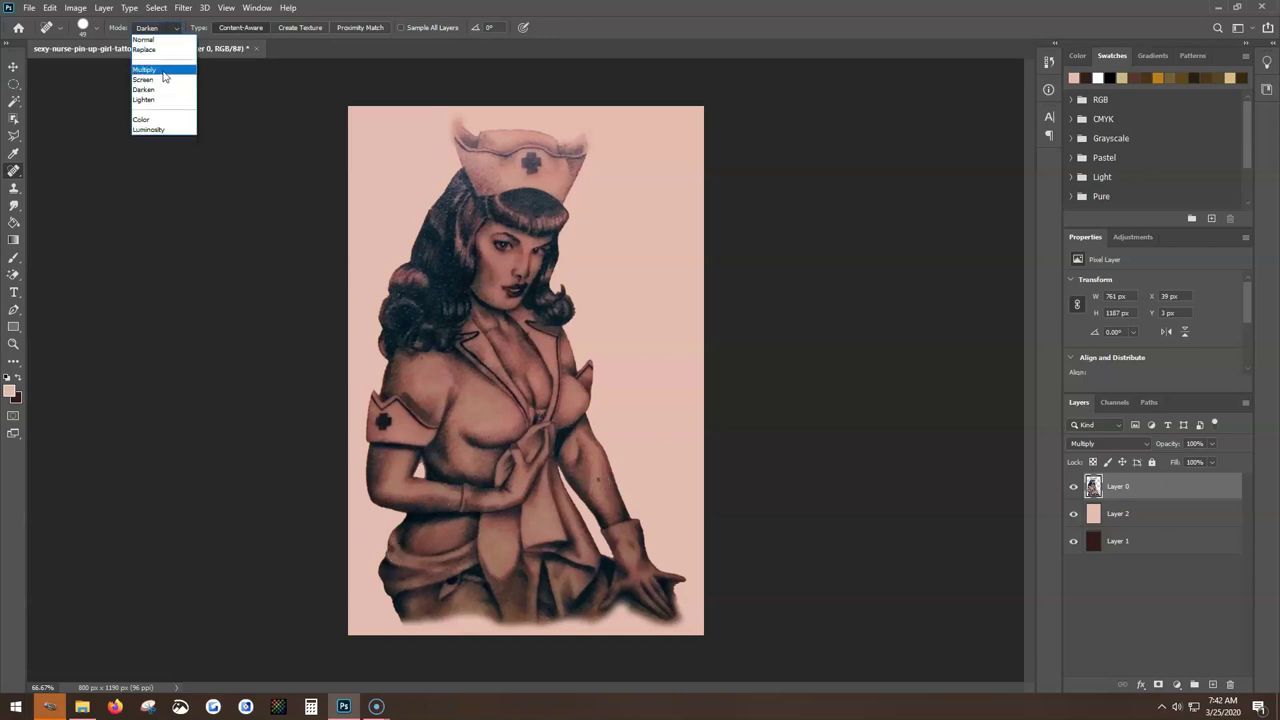
{"action": "left_click", "coordinate": [150, 99]}
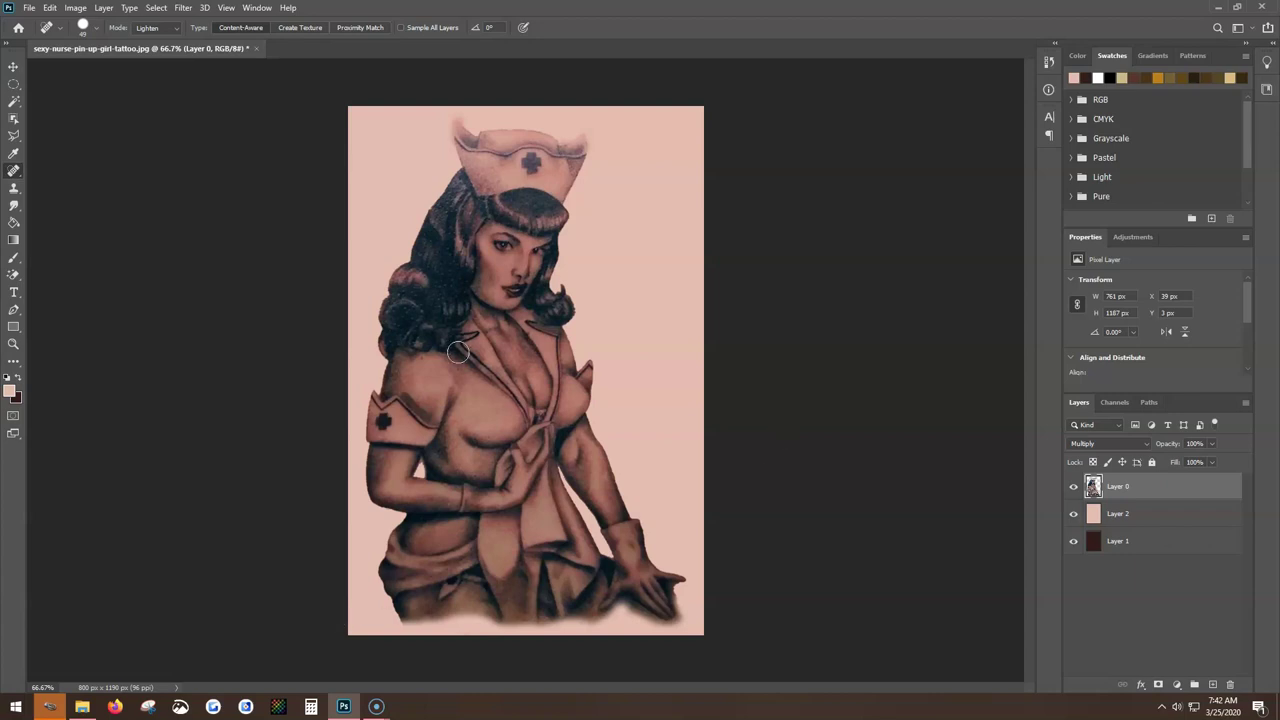
{"action": "left_click", "coordinate": [423, 366]}
{"action": "left_click_drag", "start_coordinate": [426, 367], "coordinate": [426, 355]}
{"action": "left_click", "coordinate": [423, 366]}
{"action": "left_click", "coordinate": [423, 367]}
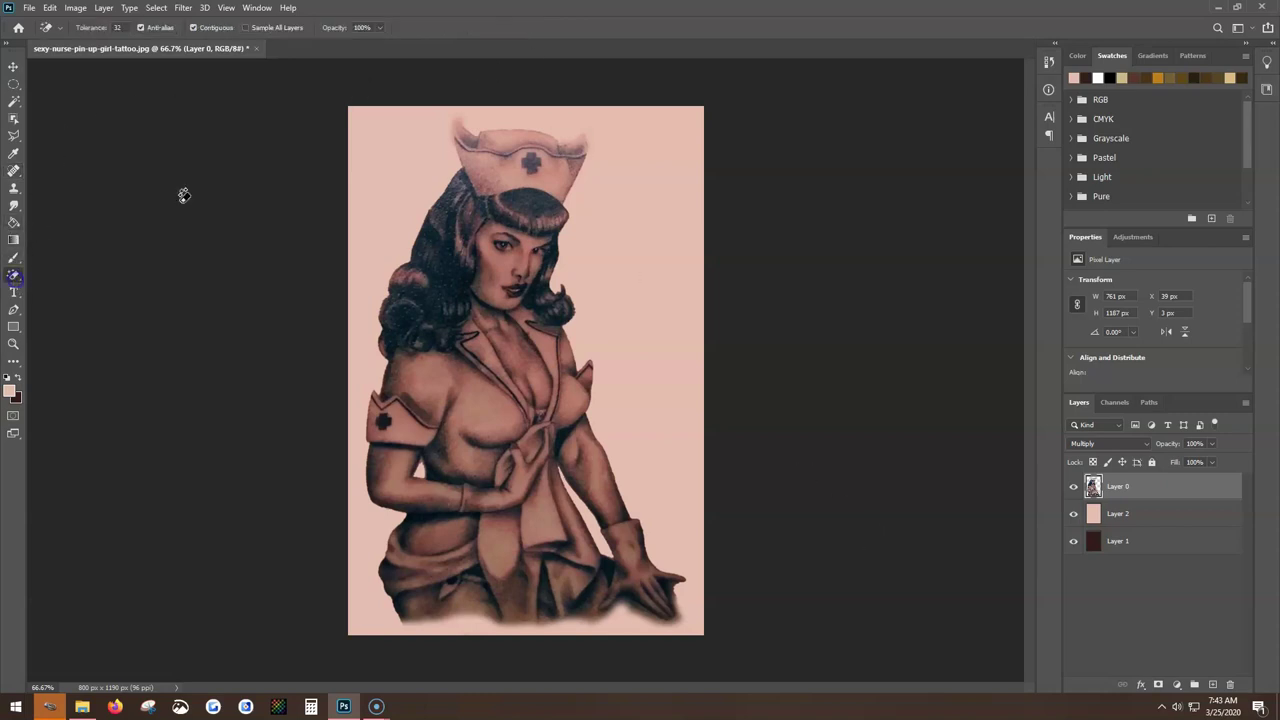
Switch to the standard Eraser Tool and erase stray marks along the hat's top edge.
{"action": "left_click", "coordinate": [14, 275]}
{"action": "left_click", "coordinate": [20, 282]}
{"action": "left_click", "coordinate": [62, 272]}
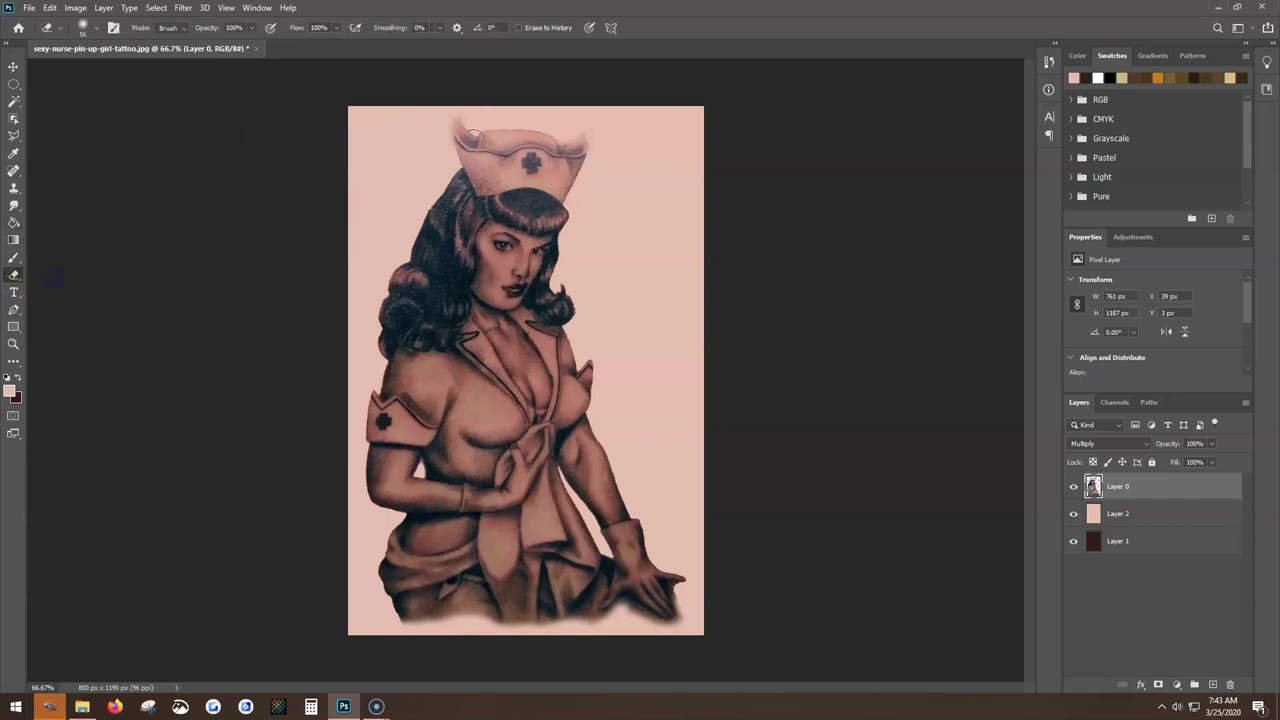
{"action": "left_click_drag", "start_coordinate": [475, 121], "coordinate": [460, 111]}
{"action": "left_click_drag", "start_coordinate": [470, 117], "coordinate": [457, 109]}
{"action": "left_click", "coordinate": [95, 30]}
Shrink the eraser to 26 px, erase beside the fingertips, and undo those strokes.
{"action": "left_click_drag", "start_coordinate": [100, 74], "coordinate": [84, 74]}
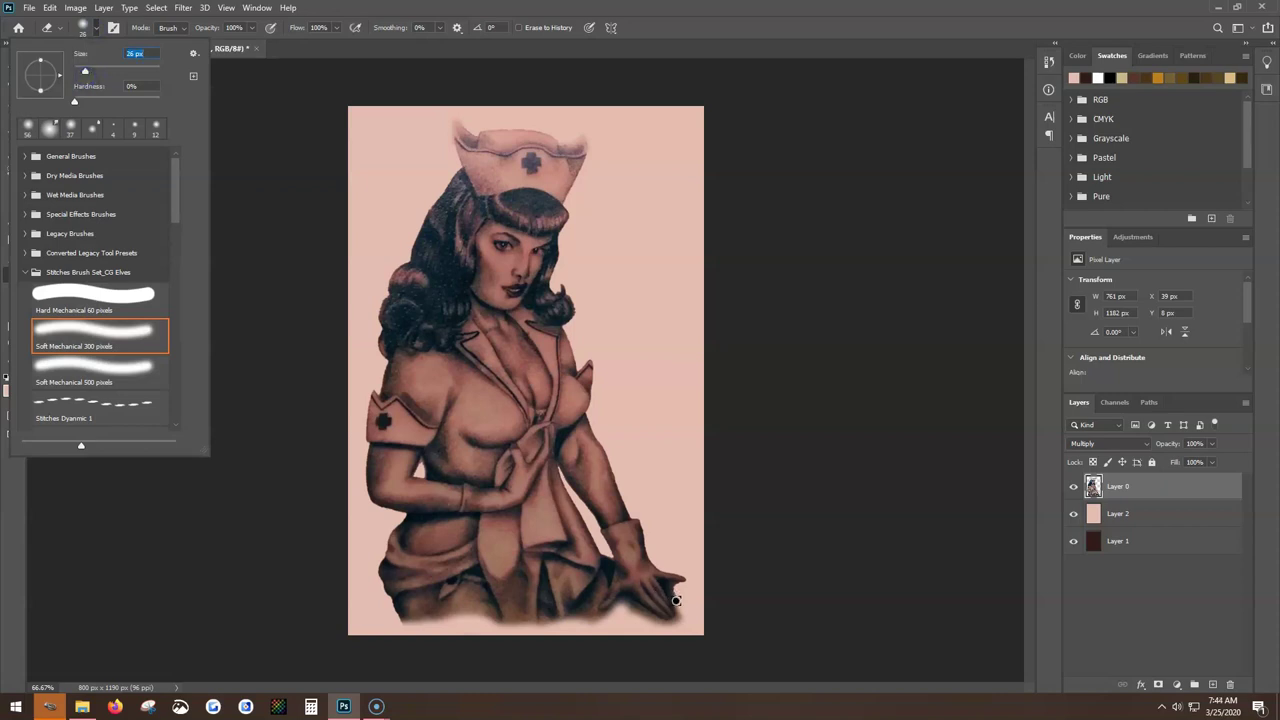
{"action": "left_click", "coordinate": [673, 598]}
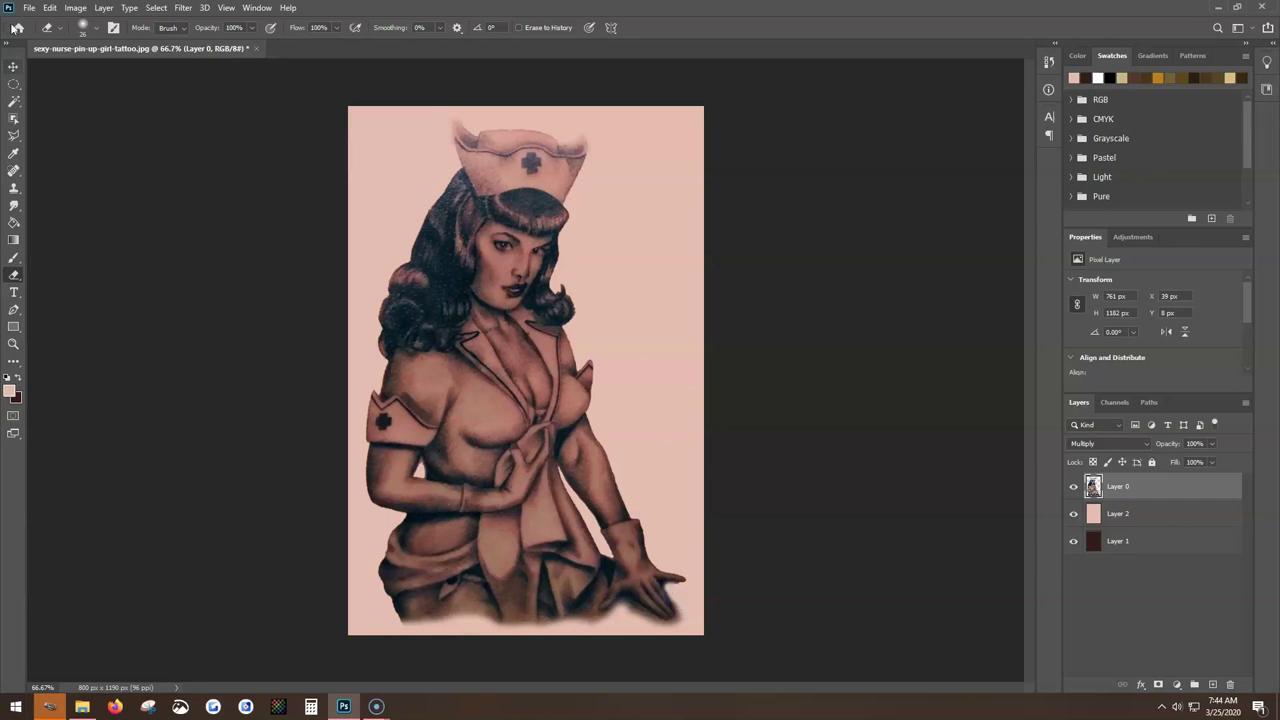
{"action": "left_click", "coordinate": [48, 8]}
{"action": "left_click_drag", "start_coordinate": [670, 589], "coordinate": [681, 590]}
{"action": "left_click", "coordinate": [49, 8]}
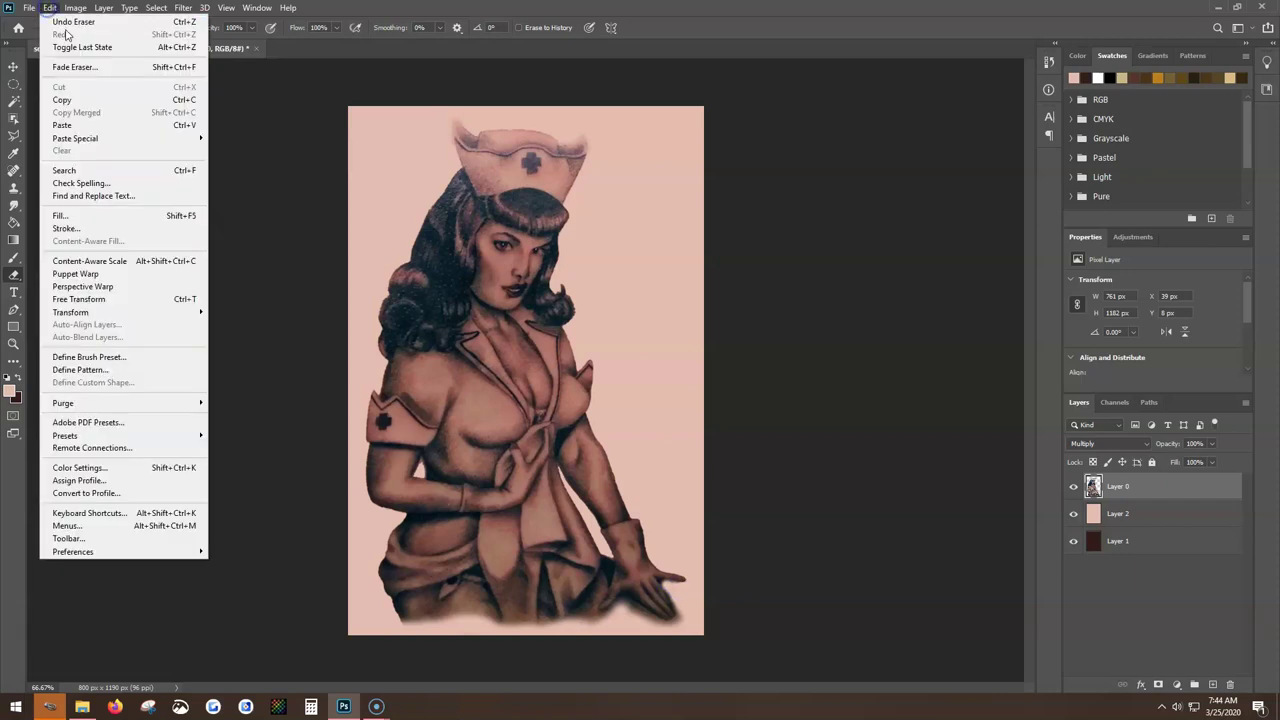
{"action": "left_click", "coordinate": [60, 19]}
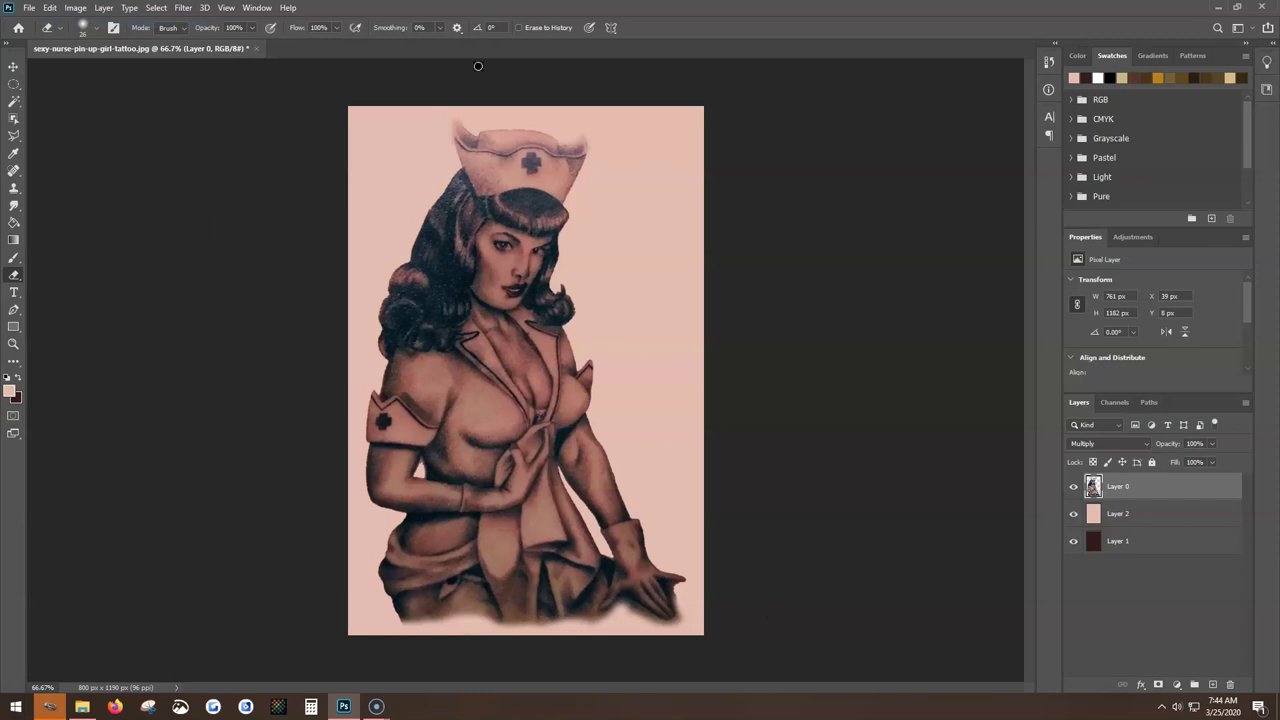
Enlarge the eraser slightly and erase the dark shadow under the hand.
{"action": "left_click", "coordinate": [97, 28]}
{"action": "left_click_drag", "start_coordinate": [85, 75], "coordinate": [88, 74]}
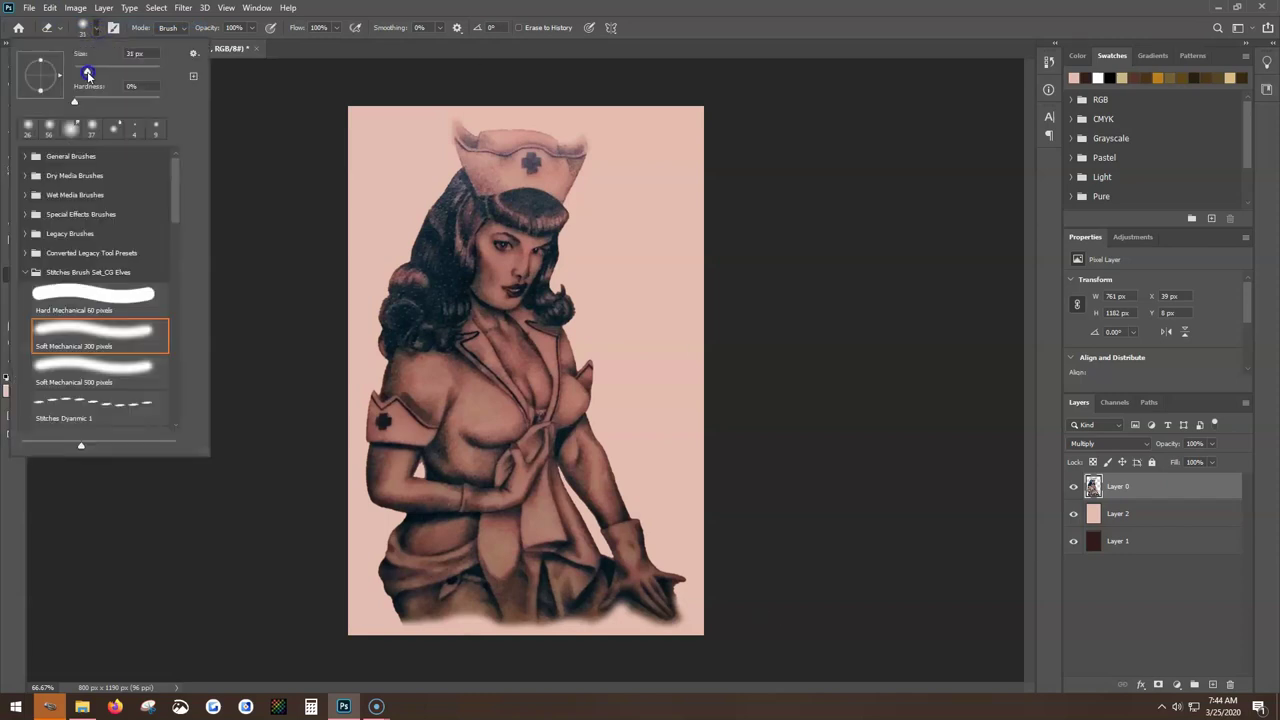
{"action": "left_click", "coordinate": [680, 592]}
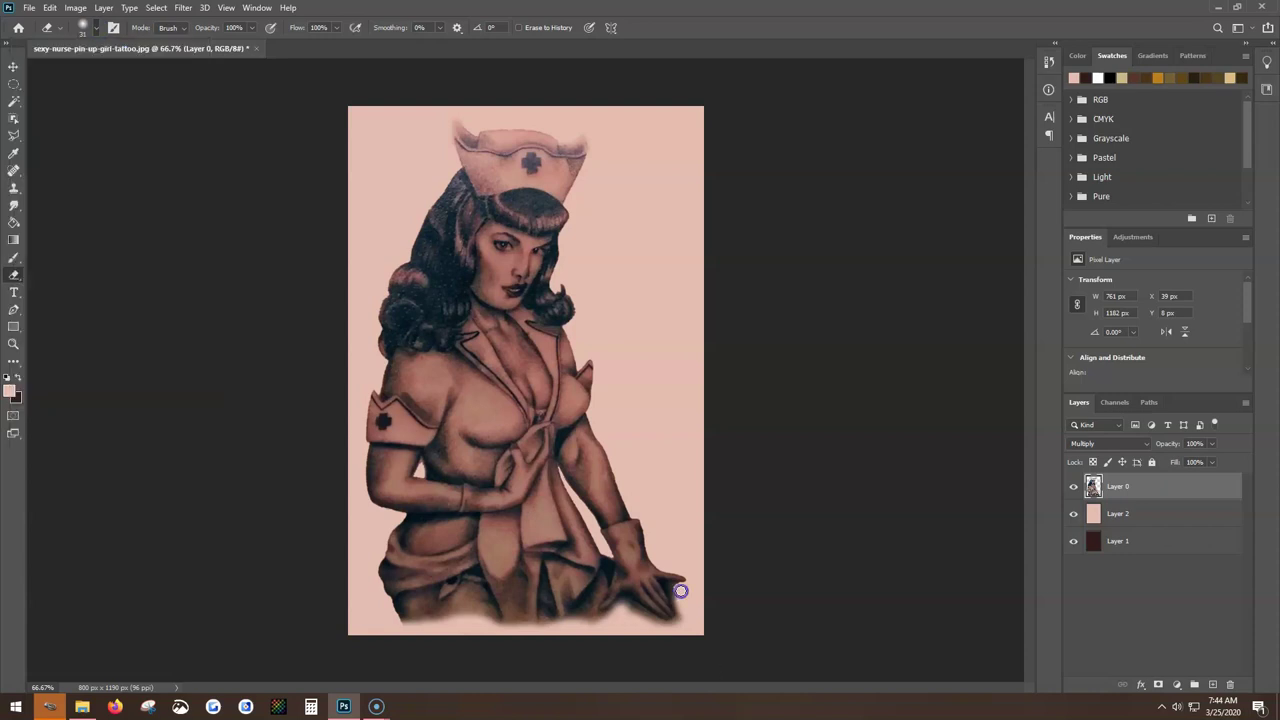
{"action": "left_click_drag", "start_coordinate": [675, 599], "coordinate": [695, 625]}
Make the eraser slightly smaller, undo the last two eraser strokes, and hide Layer 2.
{"action": "left_click", "coordinate": [84, 27]}
{"action": "left_click_drag", "start_coordinate": [92, 74], "coordinate": [82, 72]}
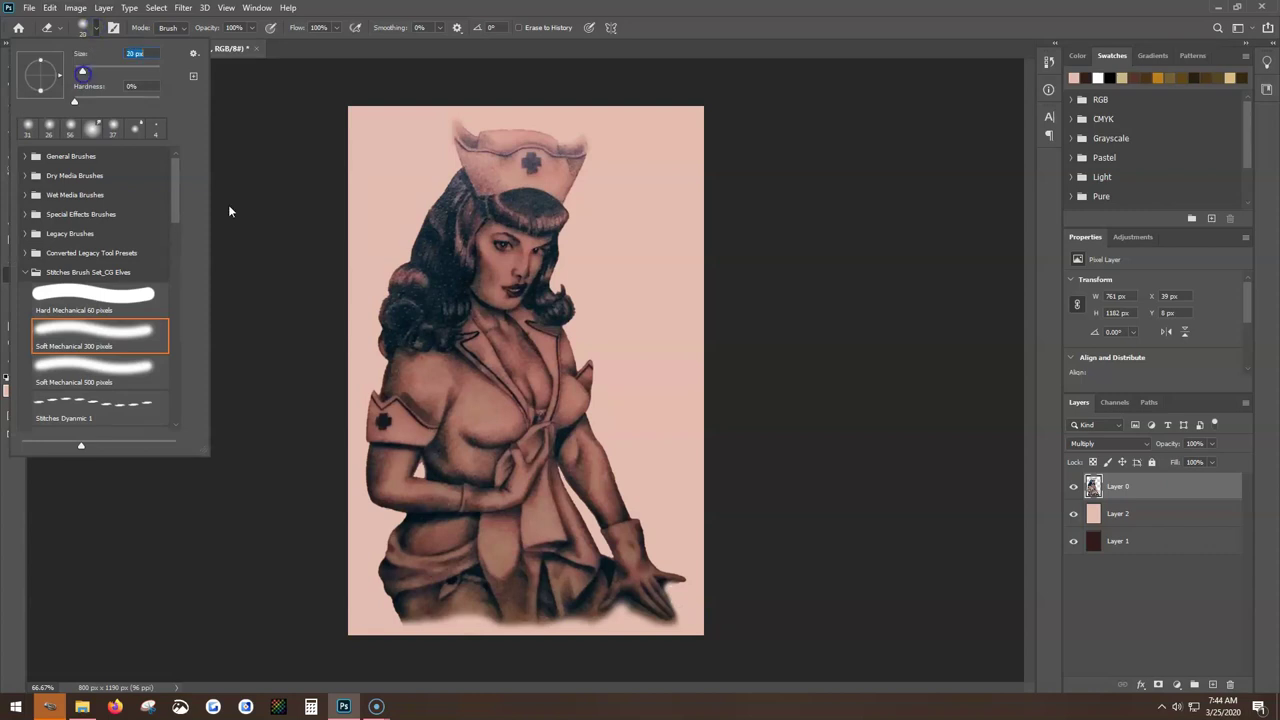
{"action": "left_click", "coordinate": [661, 582]}
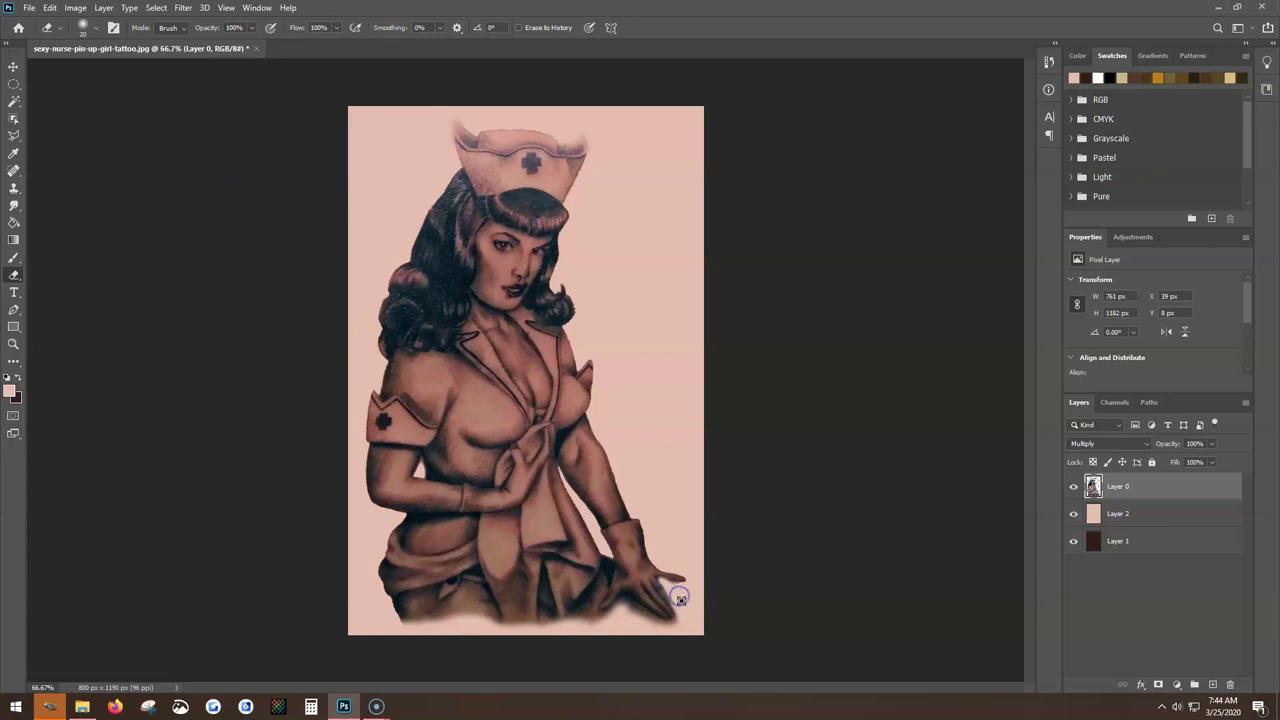
{"action": "left_click", "coordinate": [49, 7]}
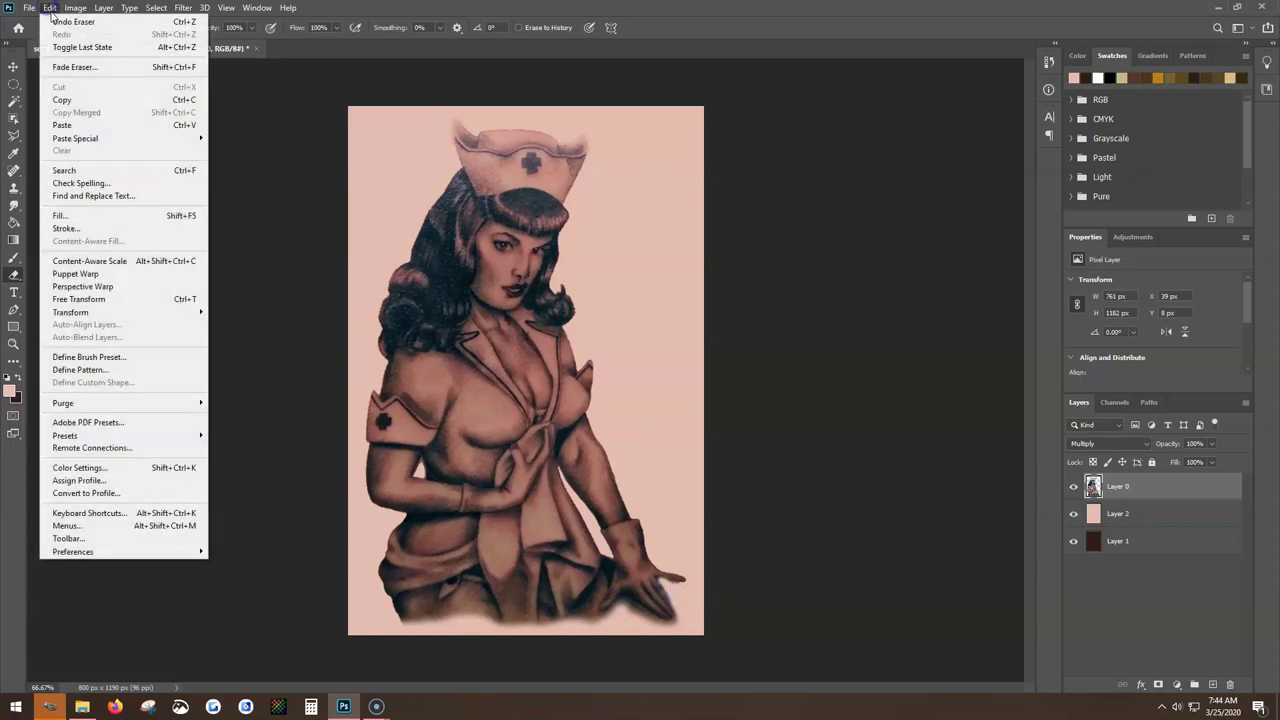
{"action": "left_click", "coordinate": [70, 22]}
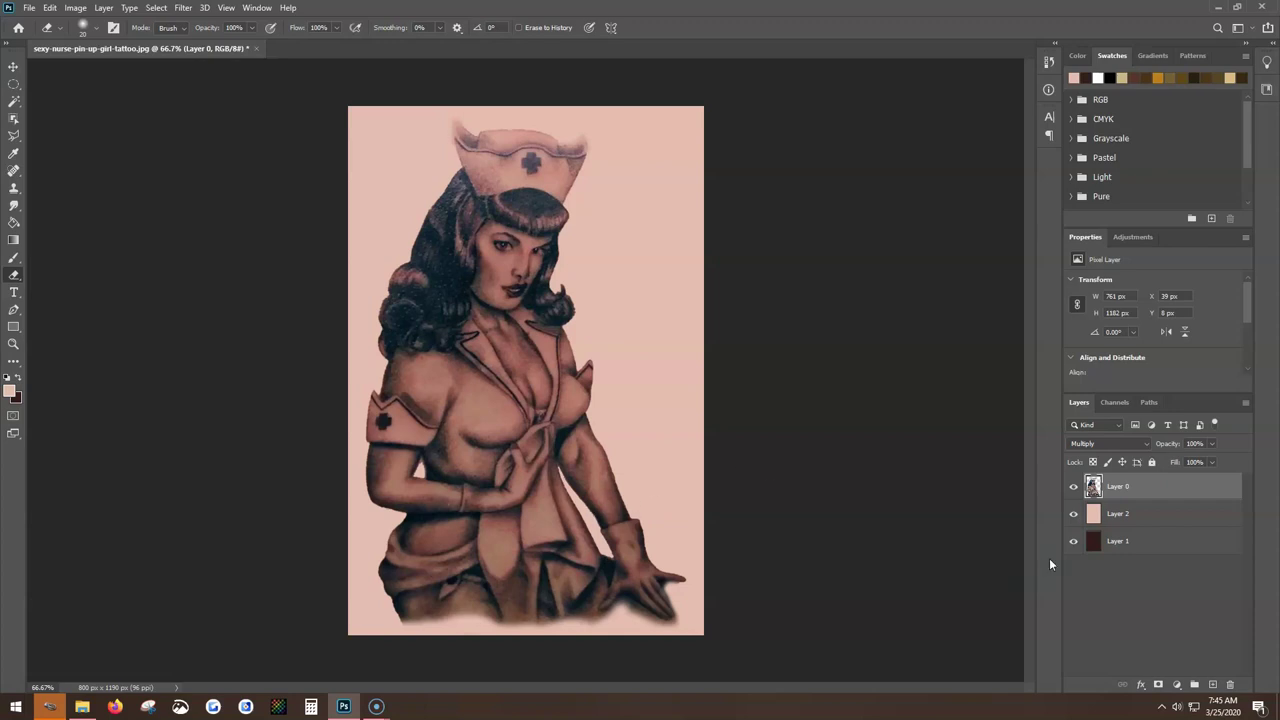
{"action": "left_click", "coordinate": [1074, 514]}
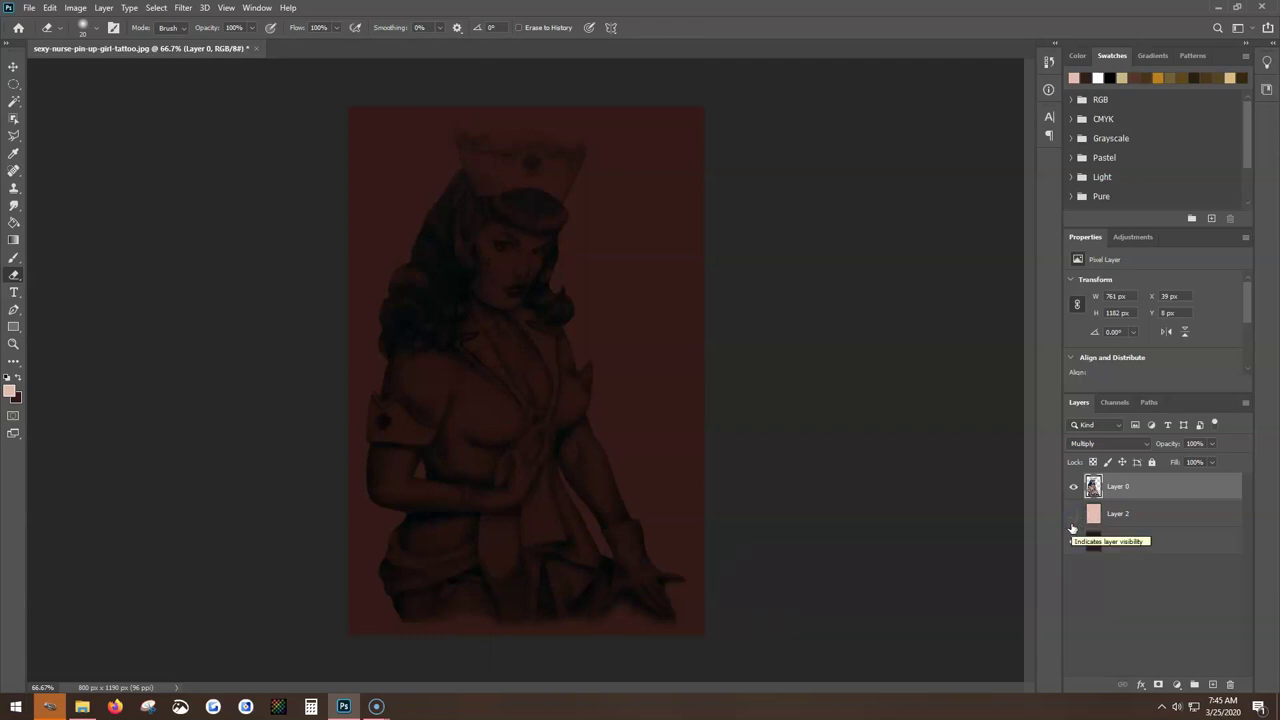
Show Layer 2 again to compare, then hide both Layer 2 and Layer 1.
{"action": "left_click", "coordinate": [1074, 514]}
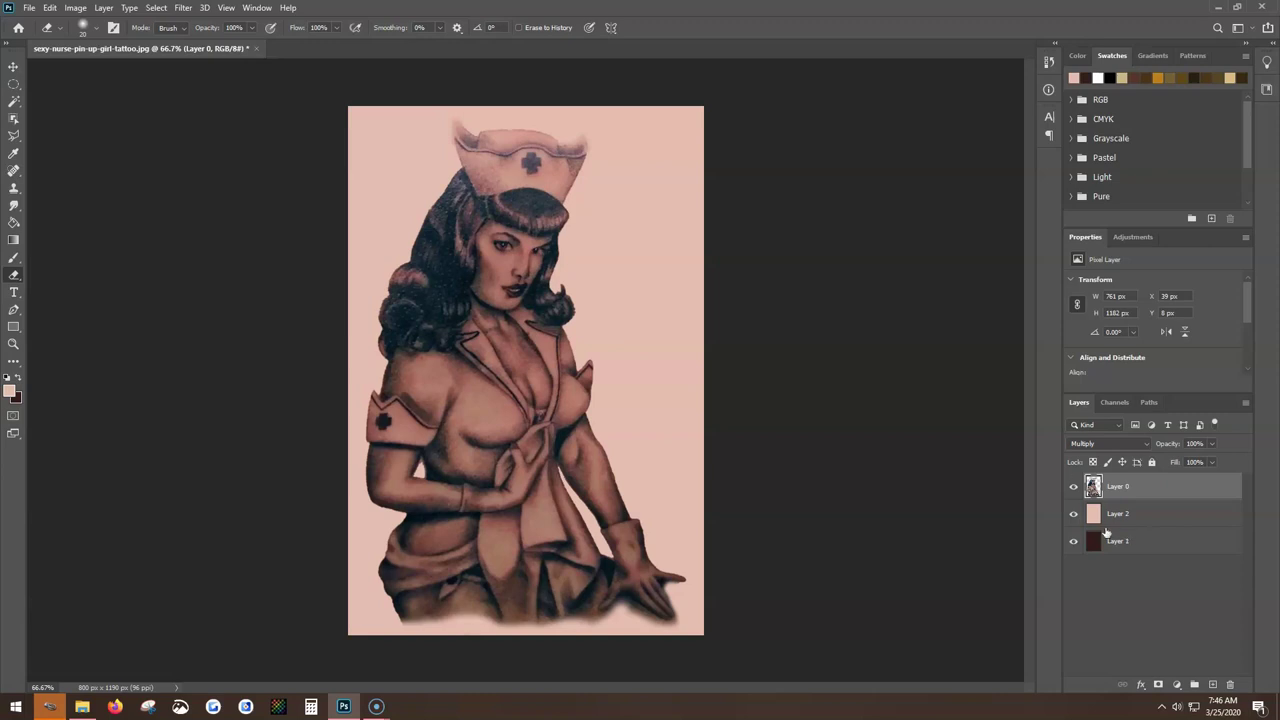
{"action": "left_click", "coordinate": [1074, 513]}
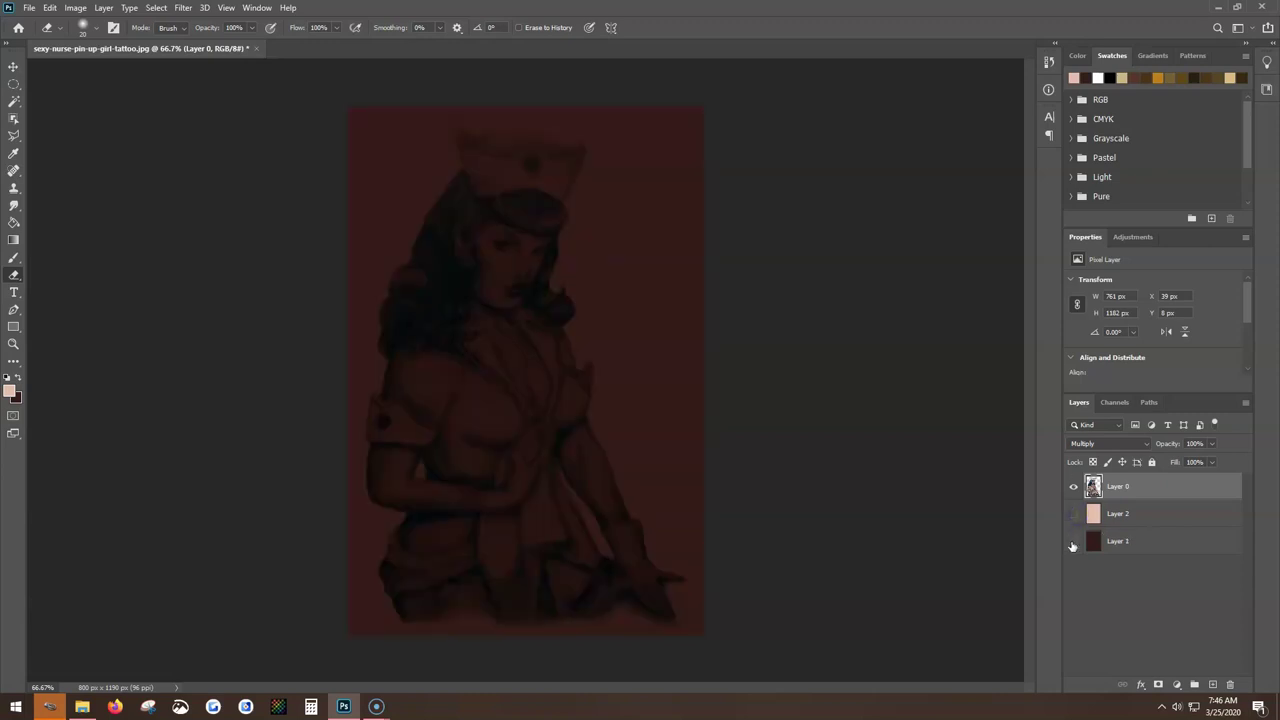
{"action": "left_click", "coordinate": [1073, 541]}
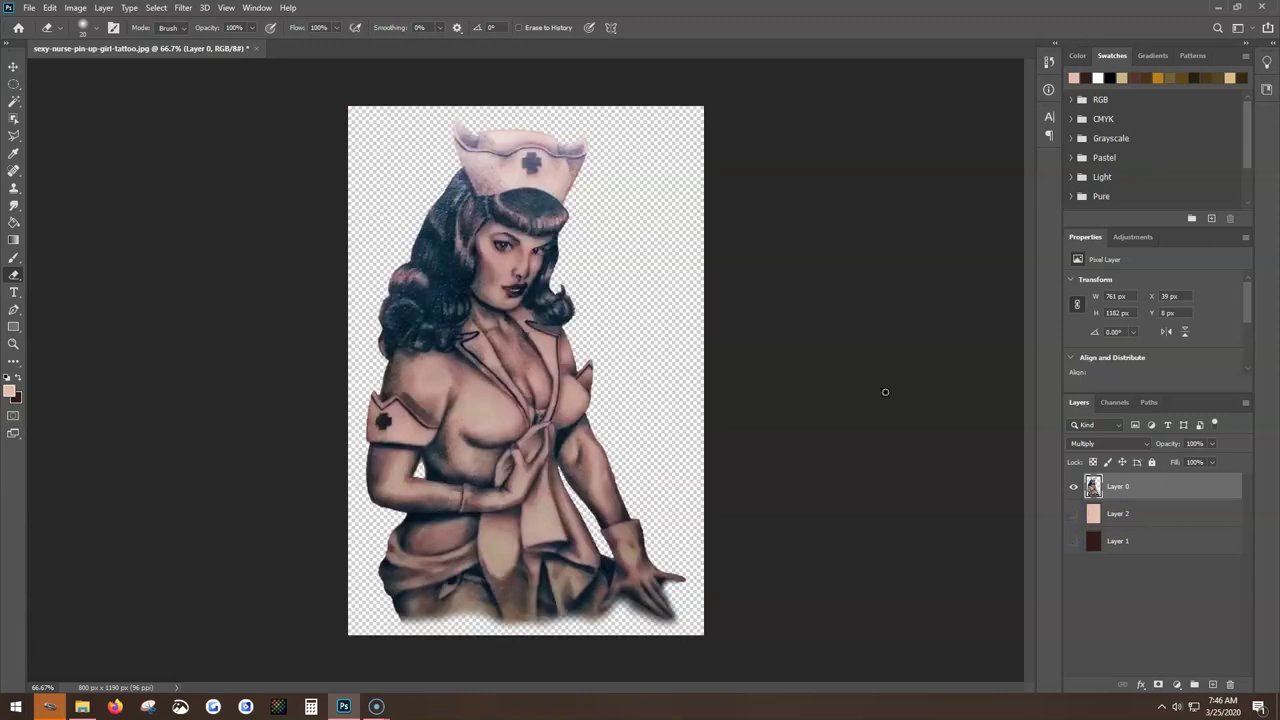
{"action": "left_click", "coordinate": [31, 9]}
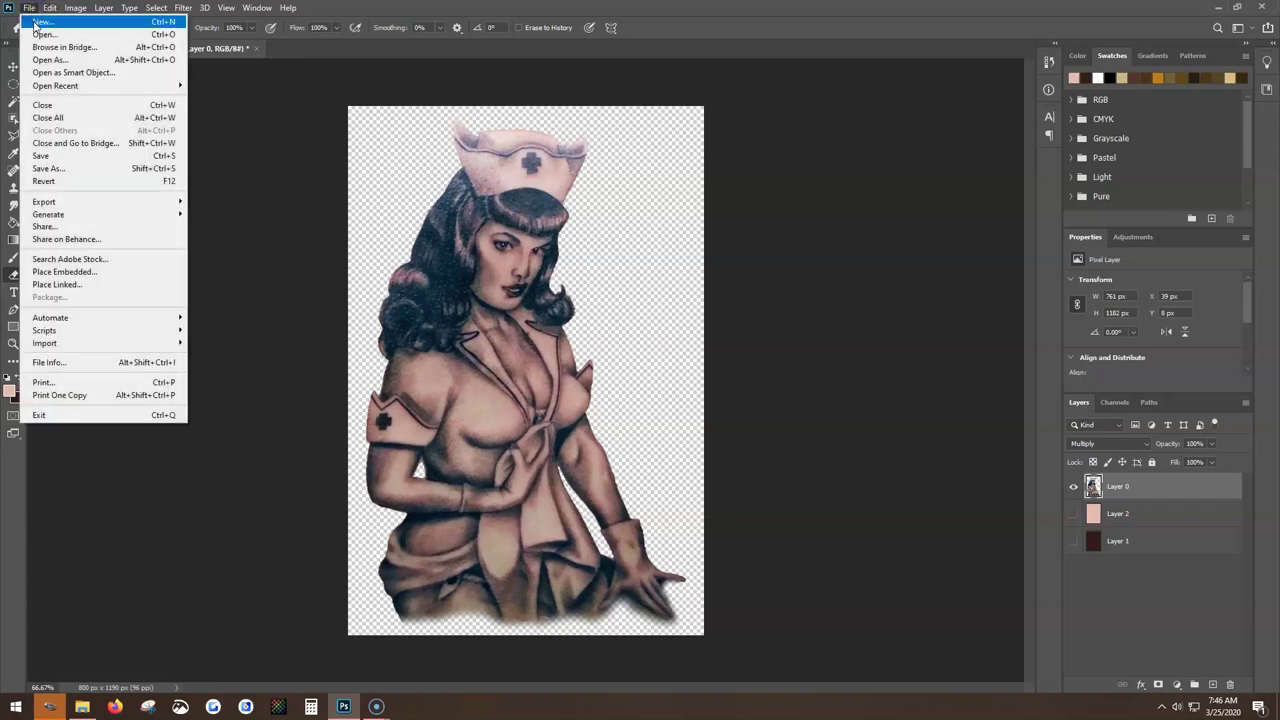
Start Save As and choose PNG as the file format.
{"action": "left_click", "coordinate": [58, 168]}
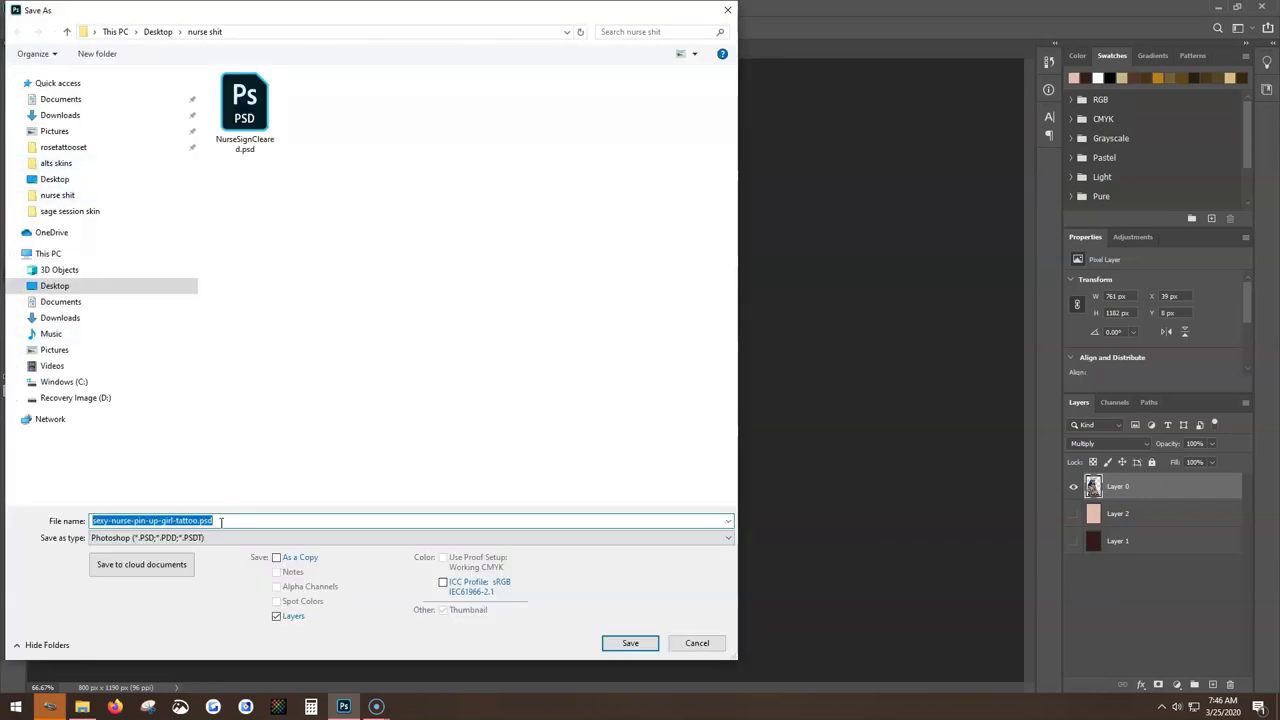
{"action": "left_click", "coordinate": [727, 538]}
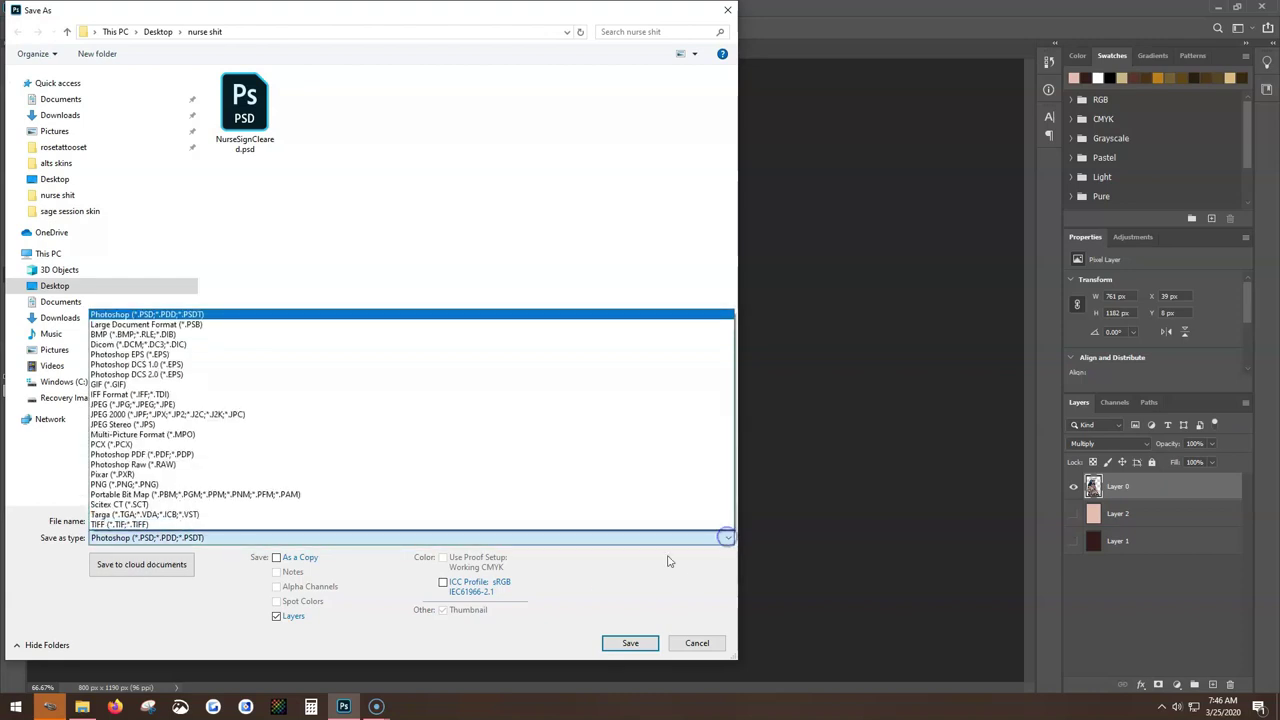
{"action": "left_click", "coordinate": [130, 484]}
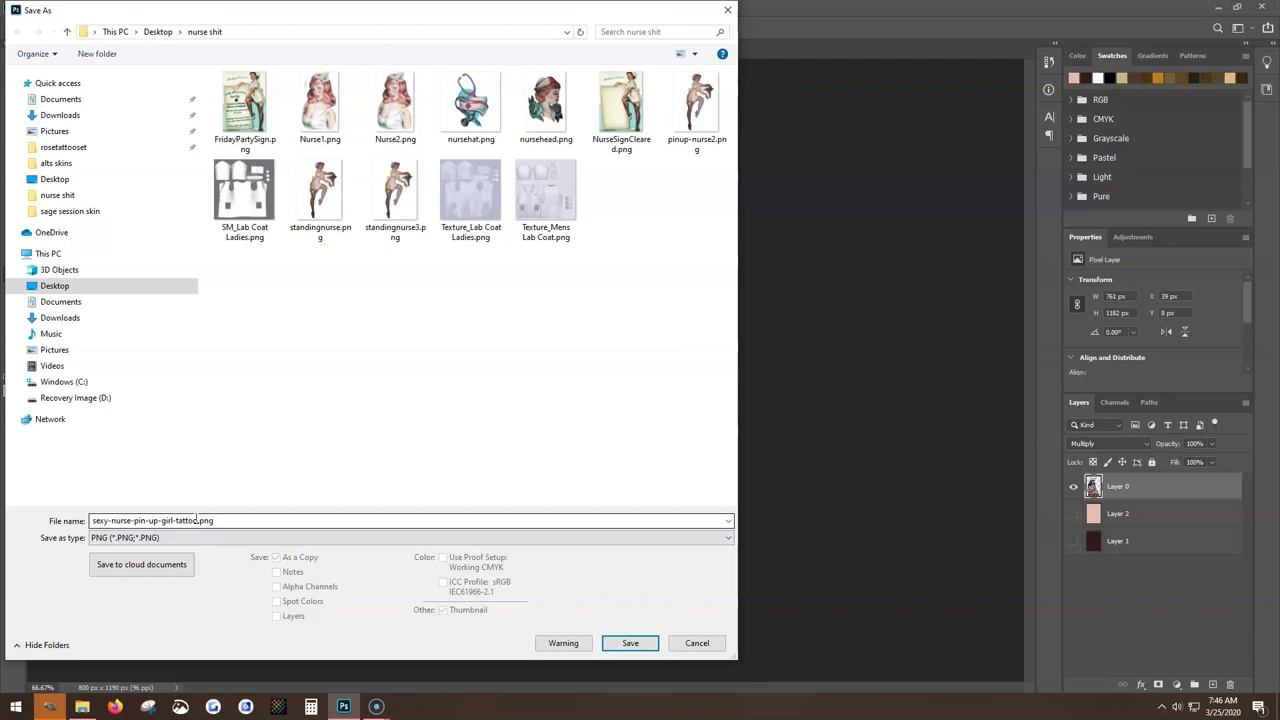
Rename the file to 'betty' and save it, accepting the PNG Format Options.
{"action": "double_click", "coordinate": [196, 520]}
{"action": "left_click", "coordinate": [197, 520]}
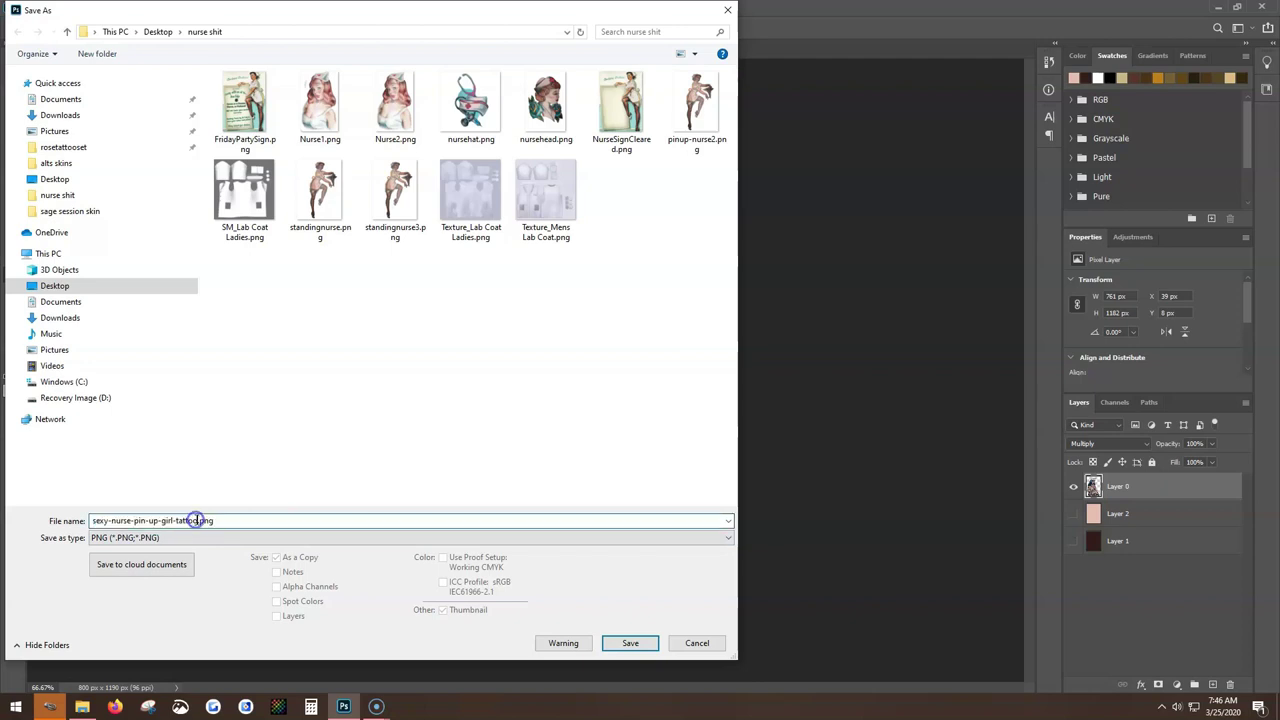
{"action": "double_click", "coordinate": [197, 520]}
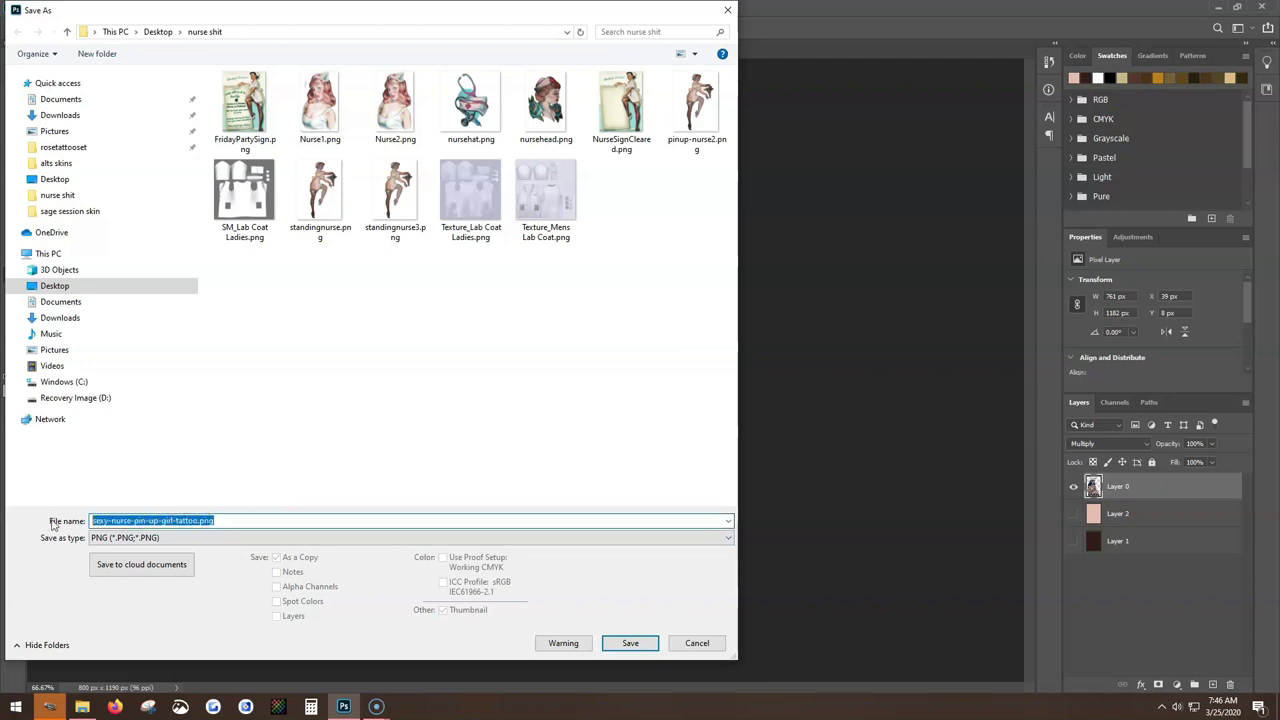
{"action": "left_click", "coordinate": [171, 520]}
{"action": "double_click", "coordinate": [172, 520]}
{"action": "left_click", "coordinate": [172, 520]}
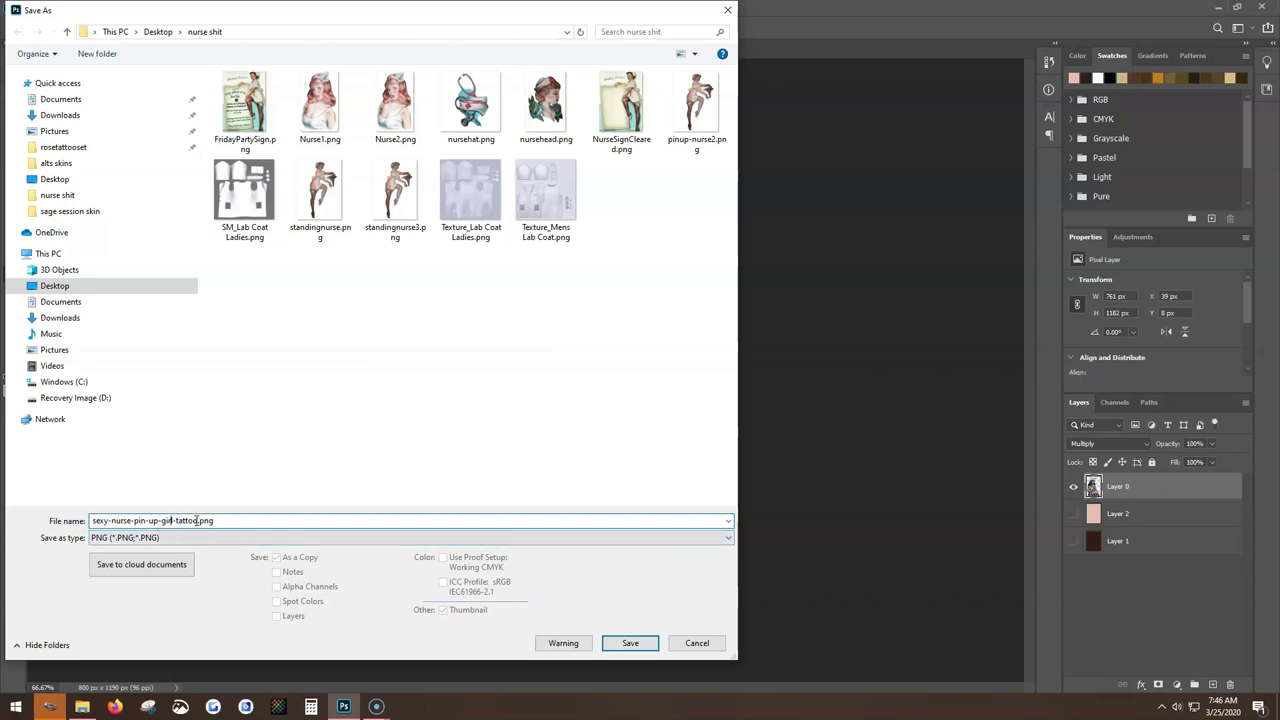
{"action": "left_click_drag", "start_coordinate": [199, 520], "coordinate": [82, 511]}
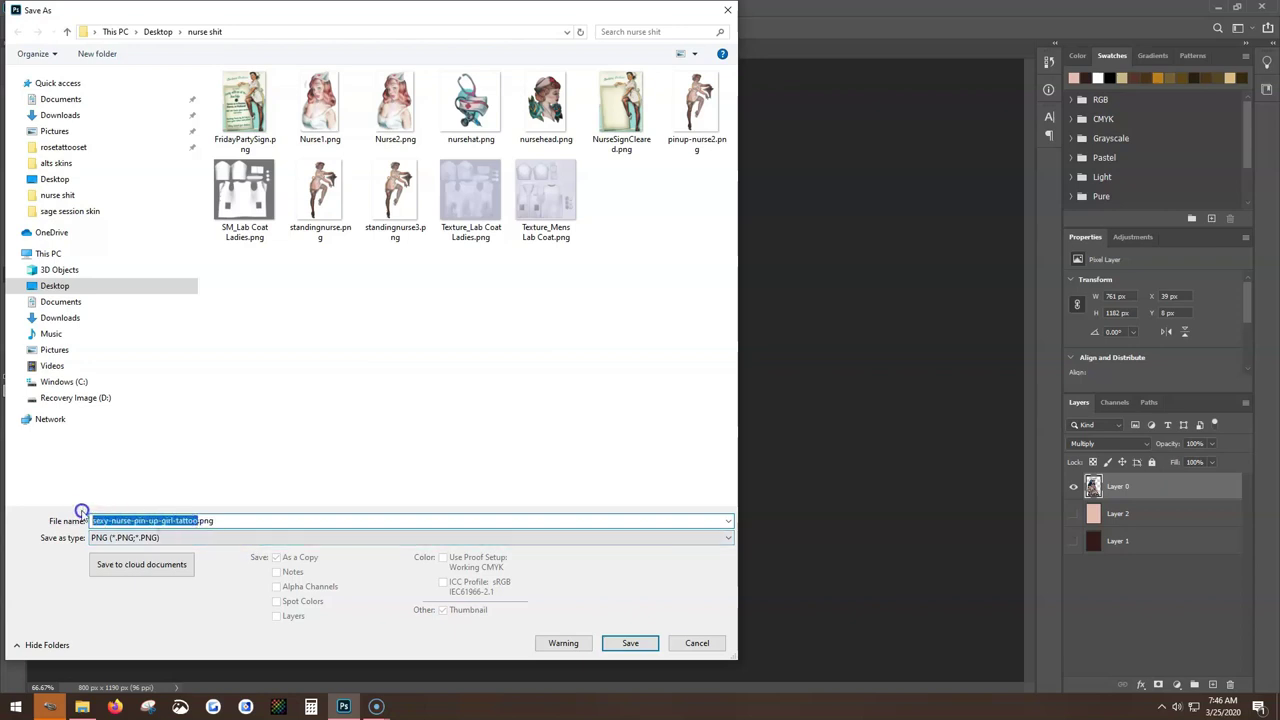
{"action": "type", "text": "betty"}
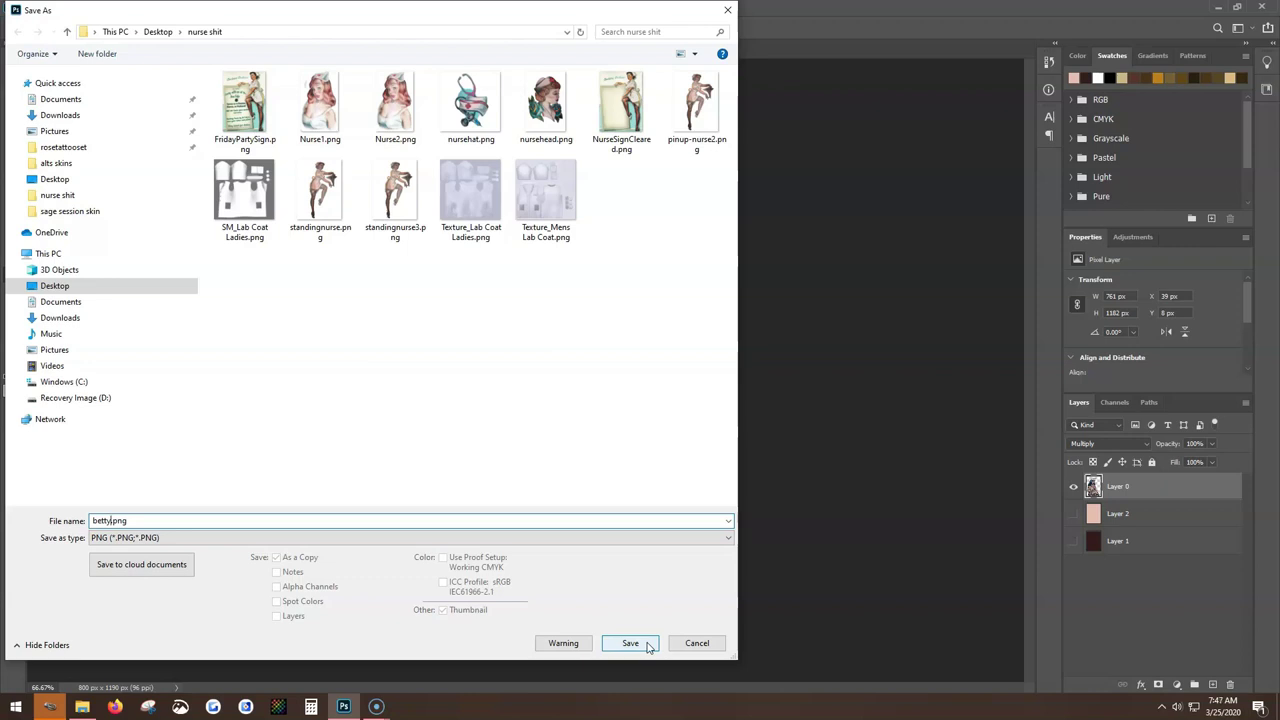
{"action": "left_click", "coordinate": [647, 645]}
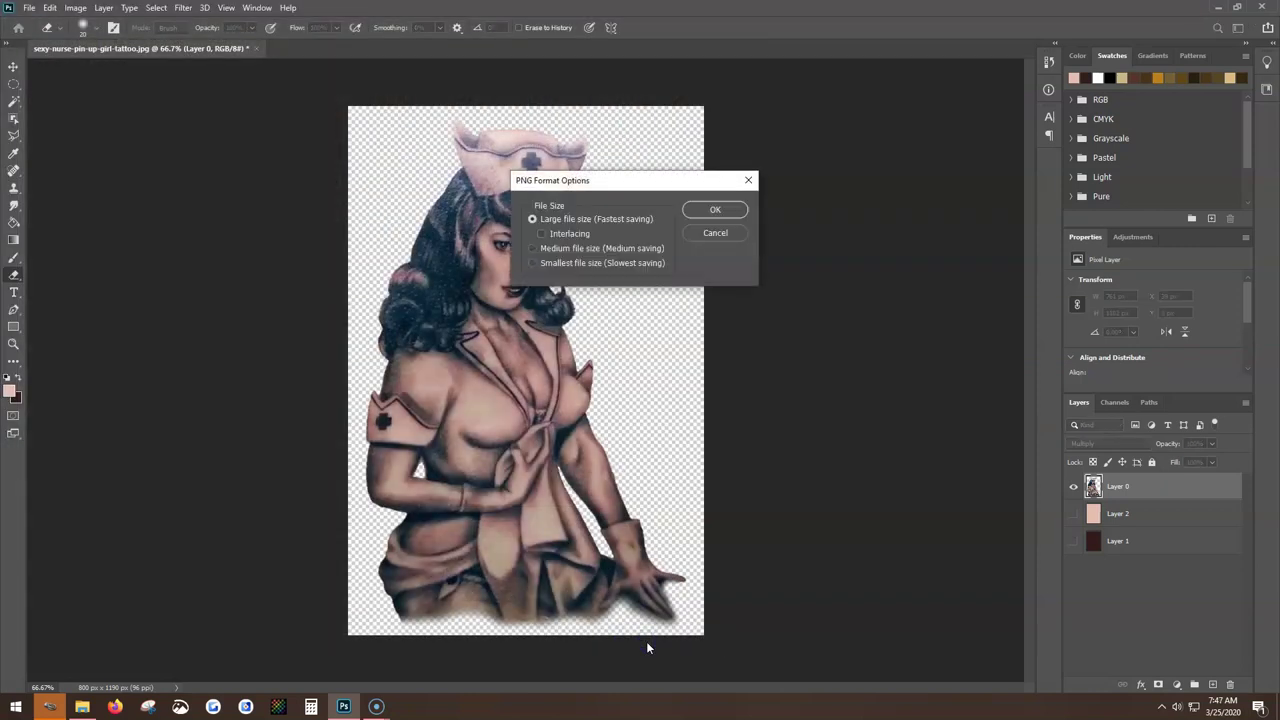
{"action": "left_click", "coordinate": [715, 209]}
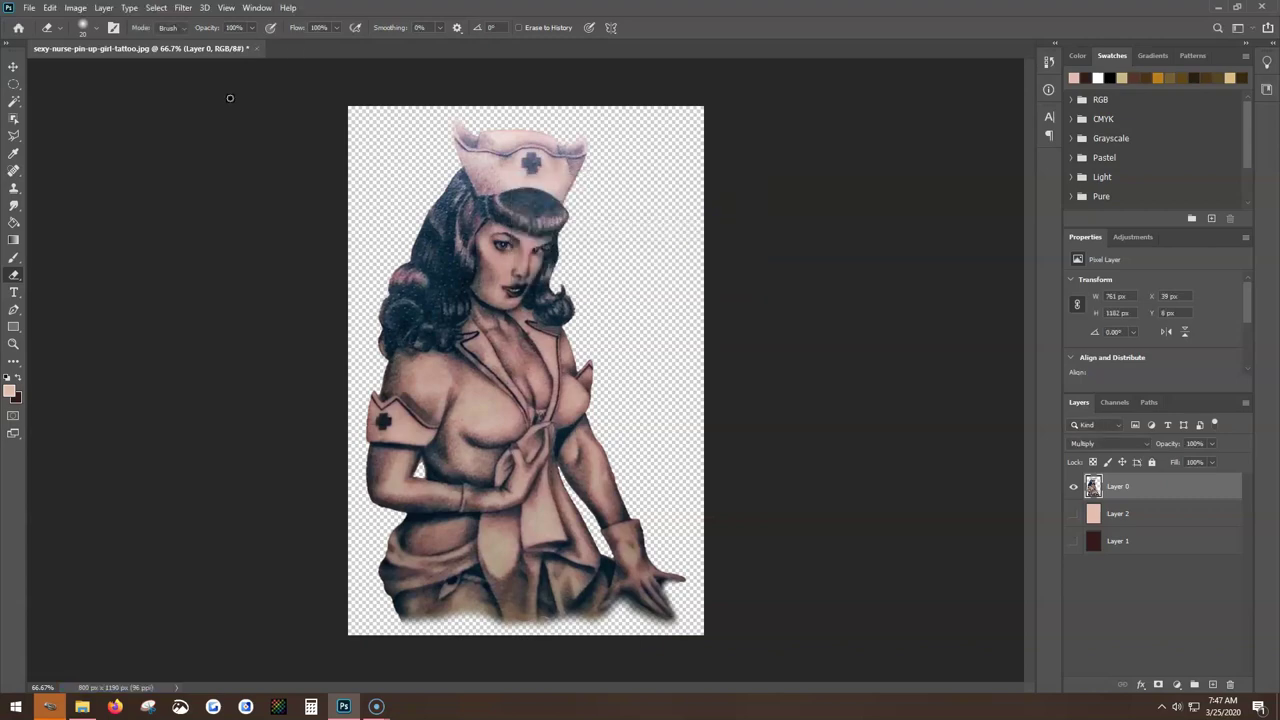
Open Nurse2.png with Ctrl+O as its own document.
{"action": "left_click", "coordinate": [29, 8]}
{"action": "key", "text": "Escape"}
{"action": "key", "text": "ctrl+o"}
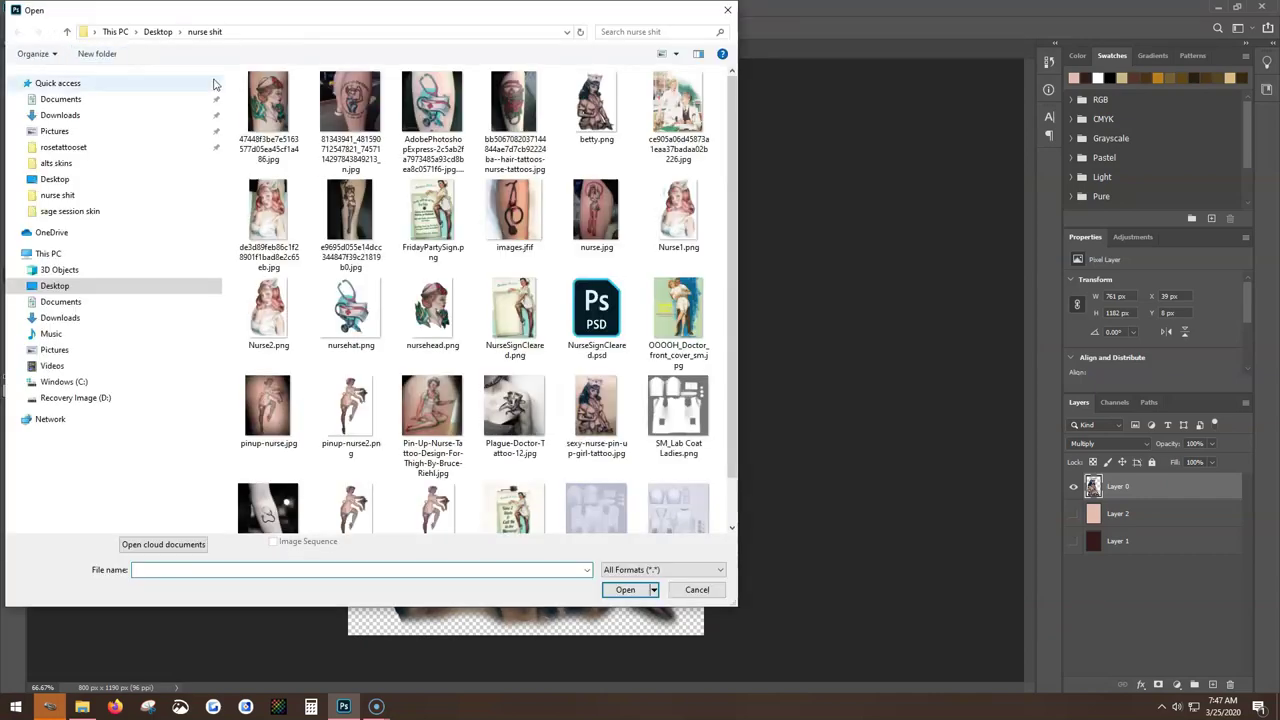
{"action": "left_click_drag", "start_coordinate": [731, 178], "coordinate": [731, 185]}
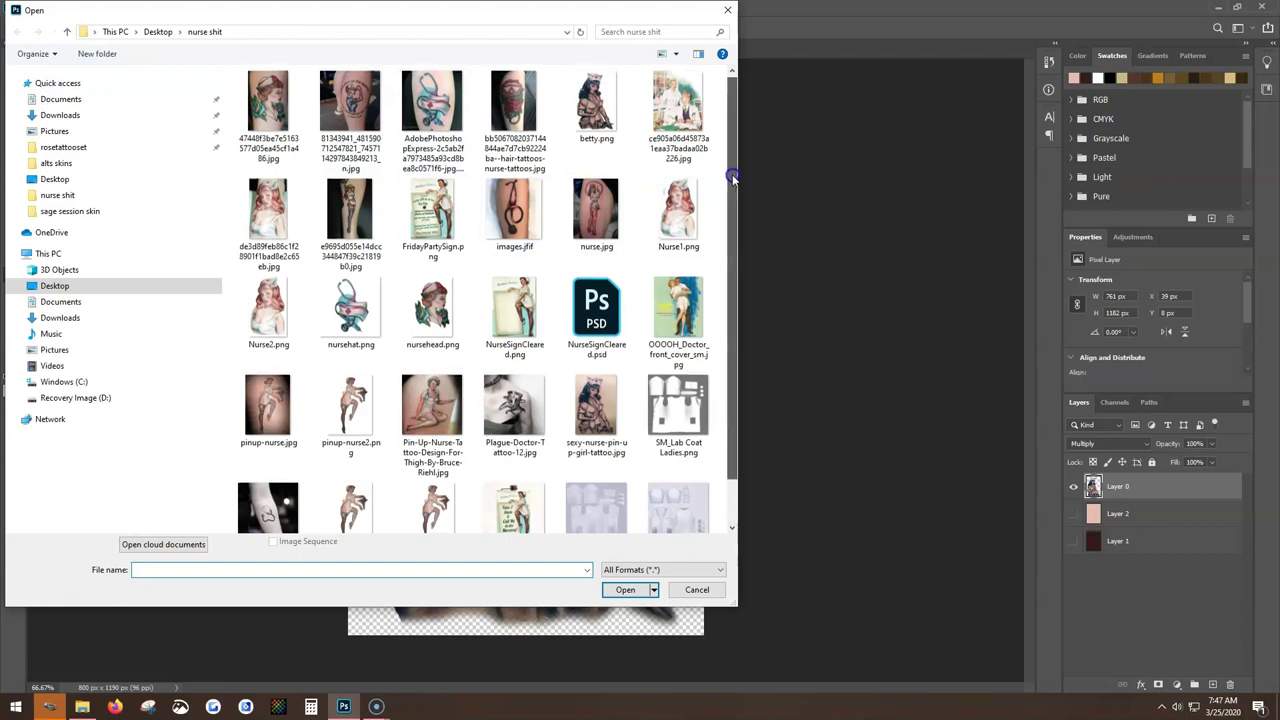
{"action": "left_click", "coordinate": [282, 298]}
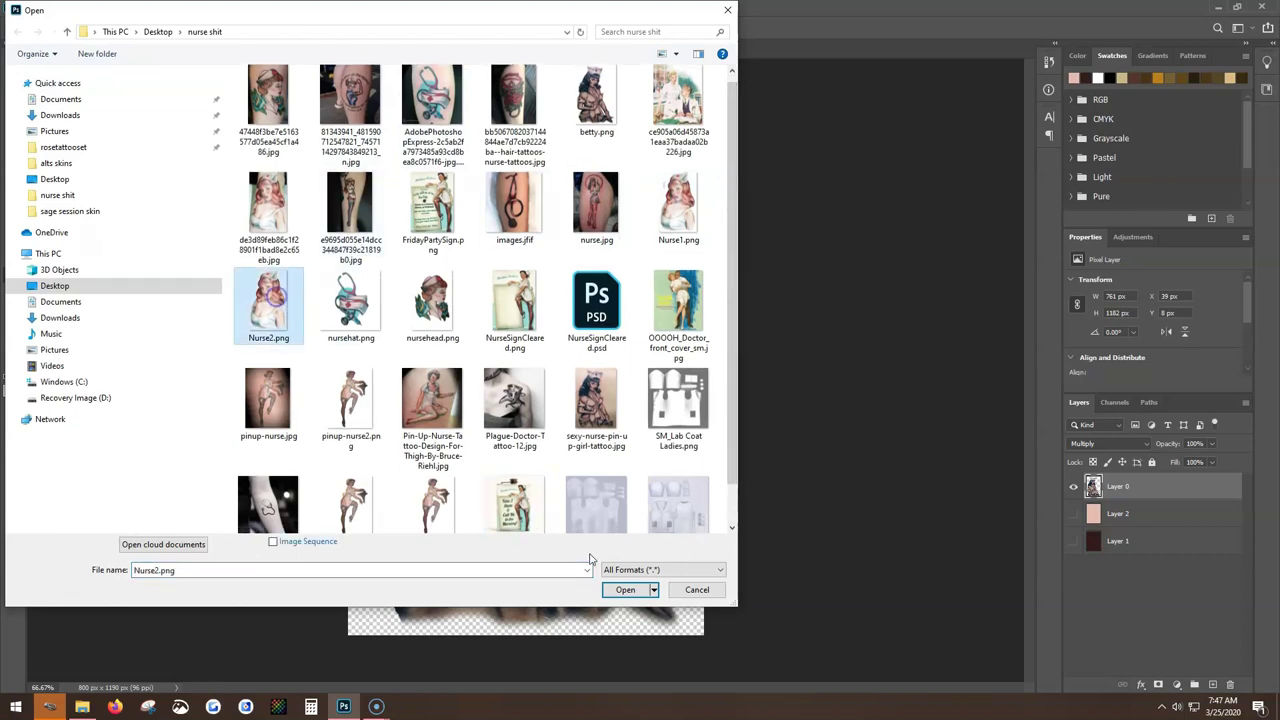
{"action": "left_click", "coordinate": [622, 590]}
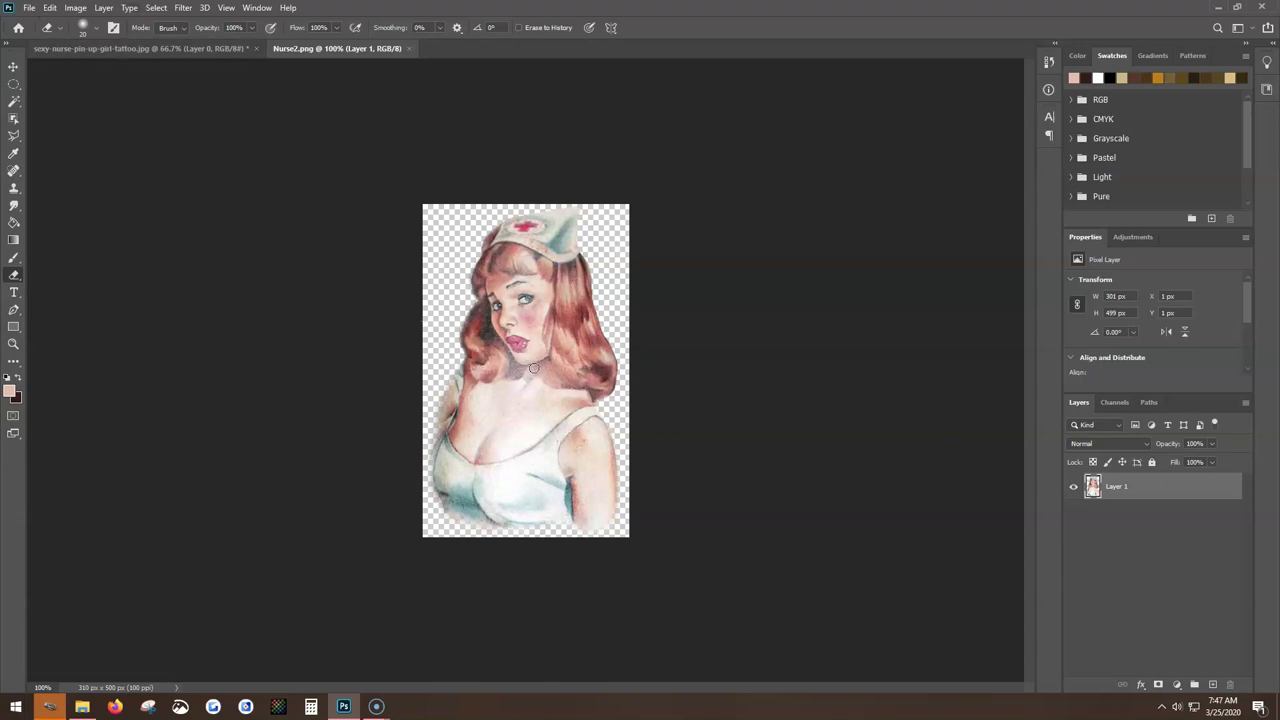
{"action": "left_click", "coordinate": [30, 8]}
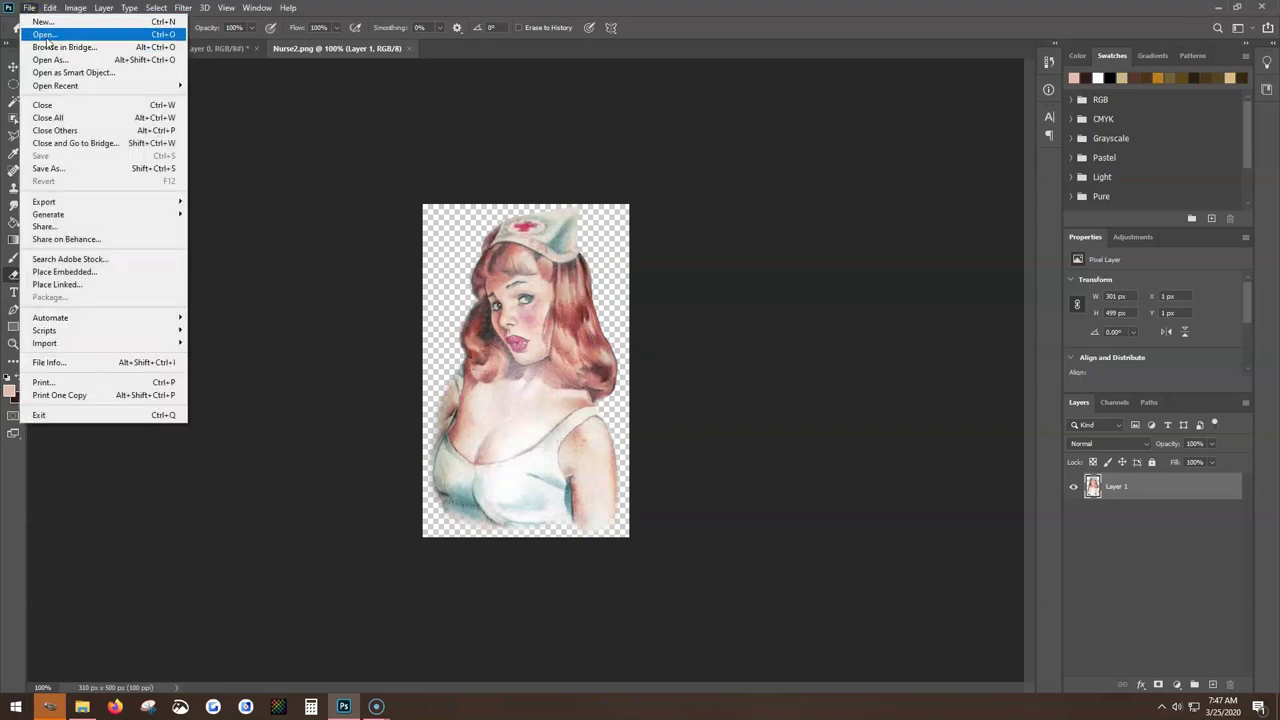
{"action": "left_click", "coordinate": [45, 34]}
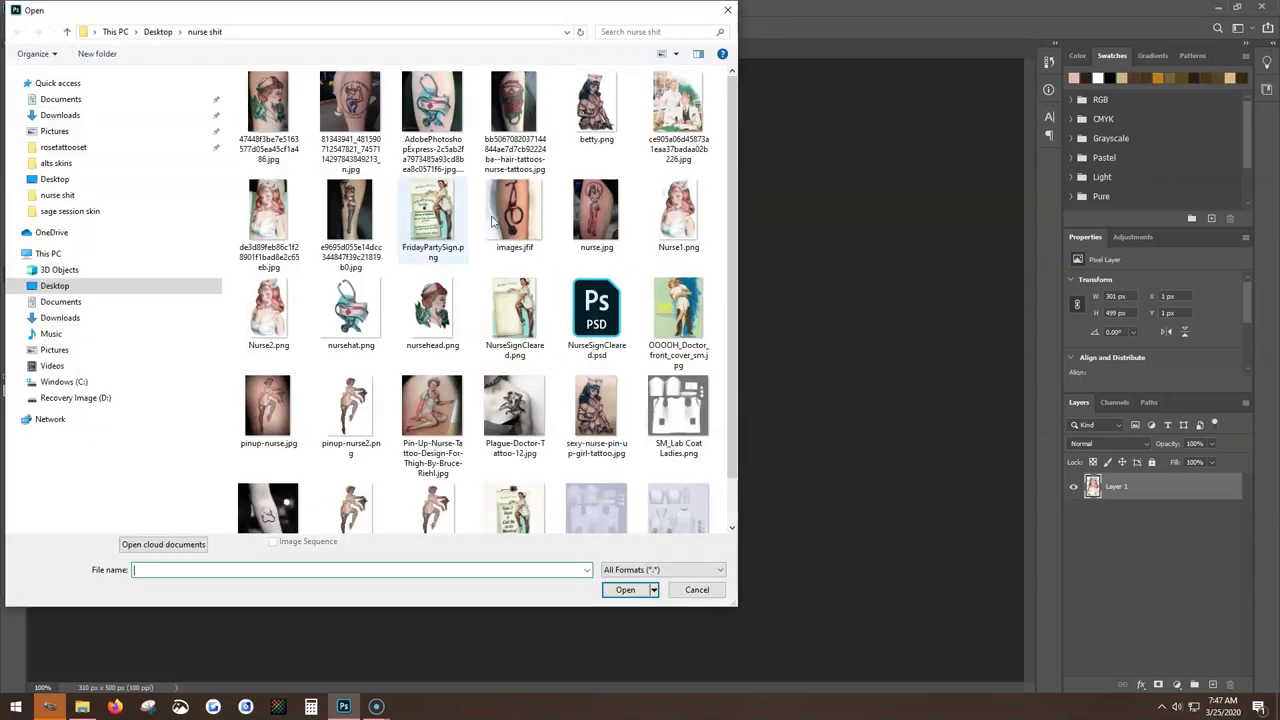
{"action": "scroll", "coordinate": [737, 260], "scroll_direction": "down", "scroll_amount": 1}
{"action": "scroll", "coordinate": [737, 265], "scroll_direction": "down", "scroll_amount": 1}
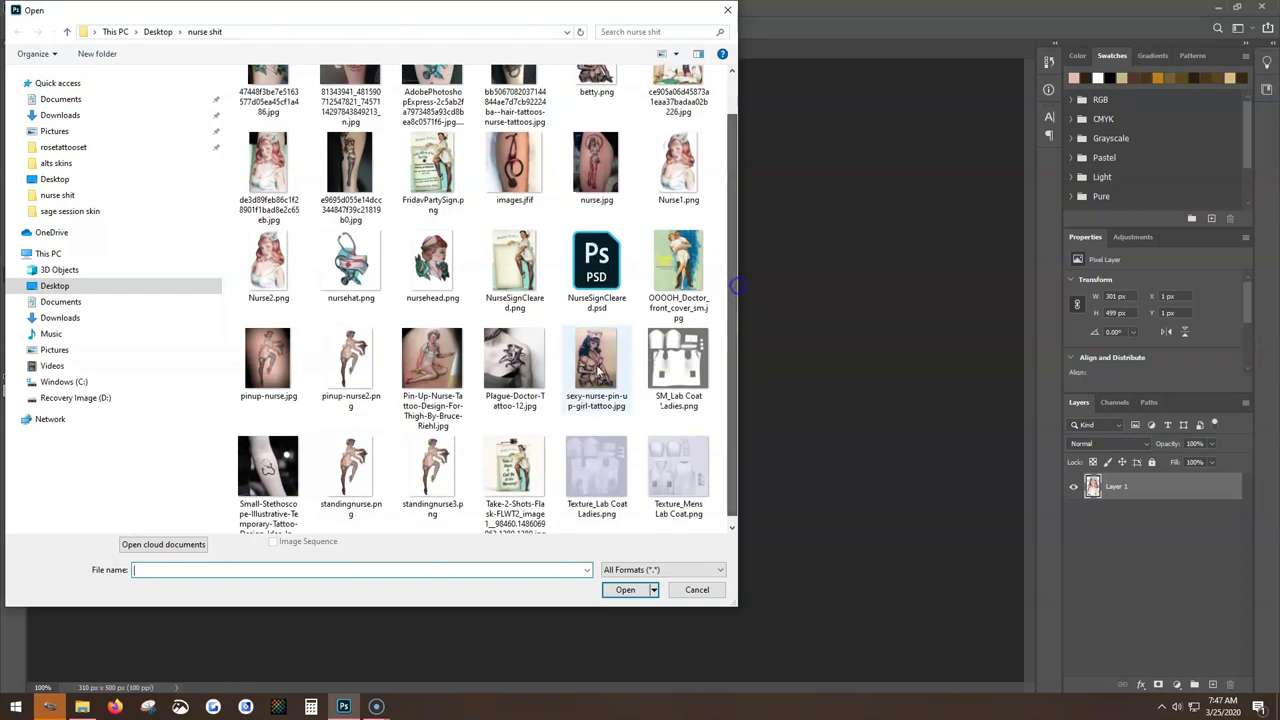
{"action": "left_click", "coordinate": [438, 474]}
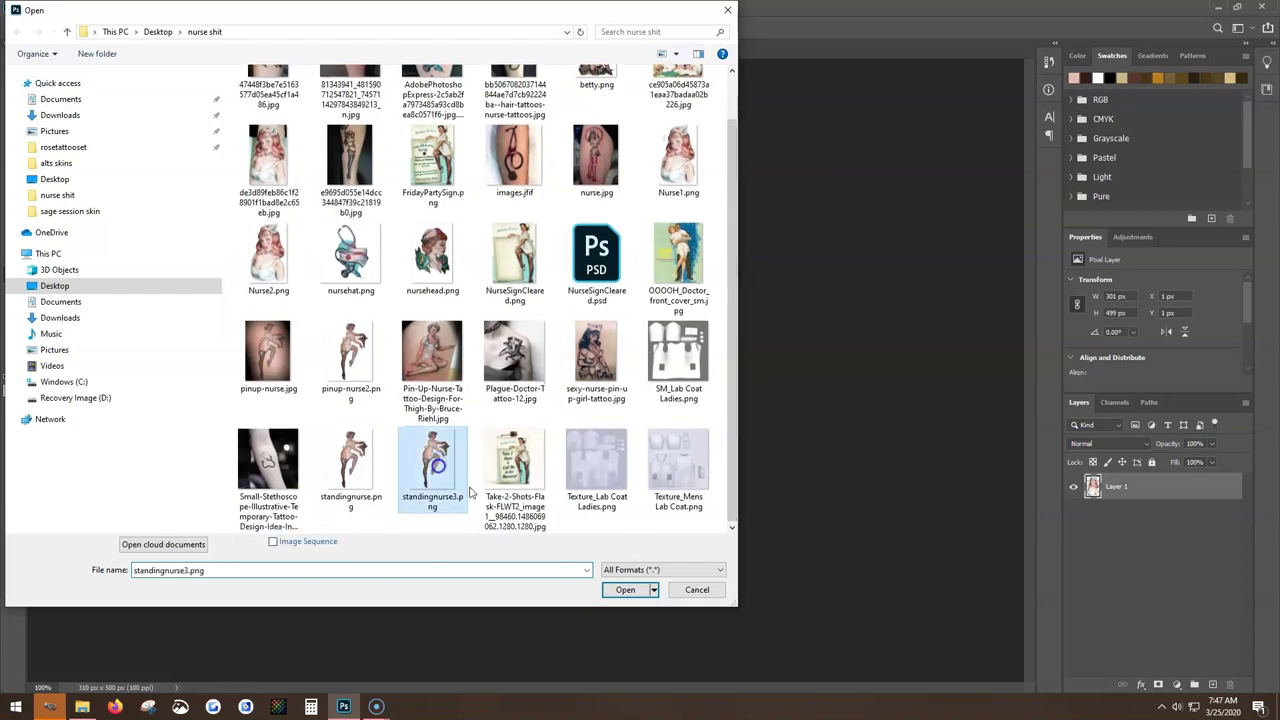
{"action": "left_click", "coordinate": [621, 590]}
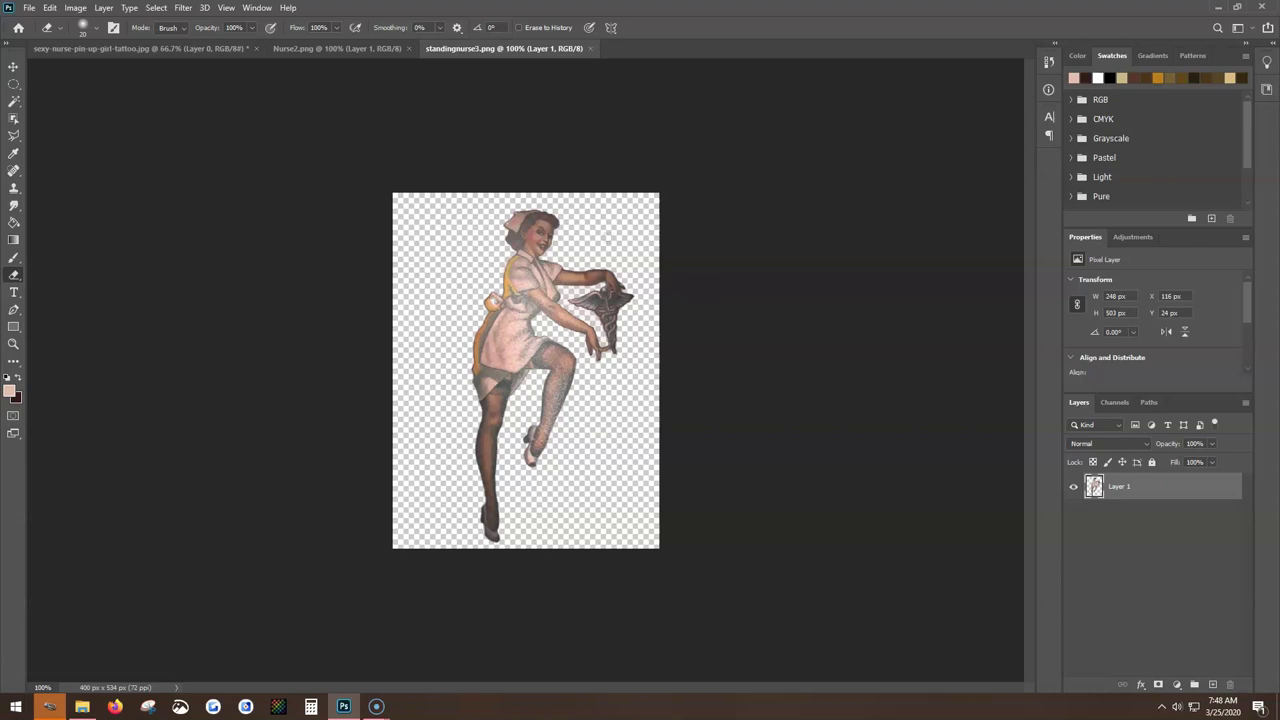
{"action": "left_click", "coordinate": [591, 49]}
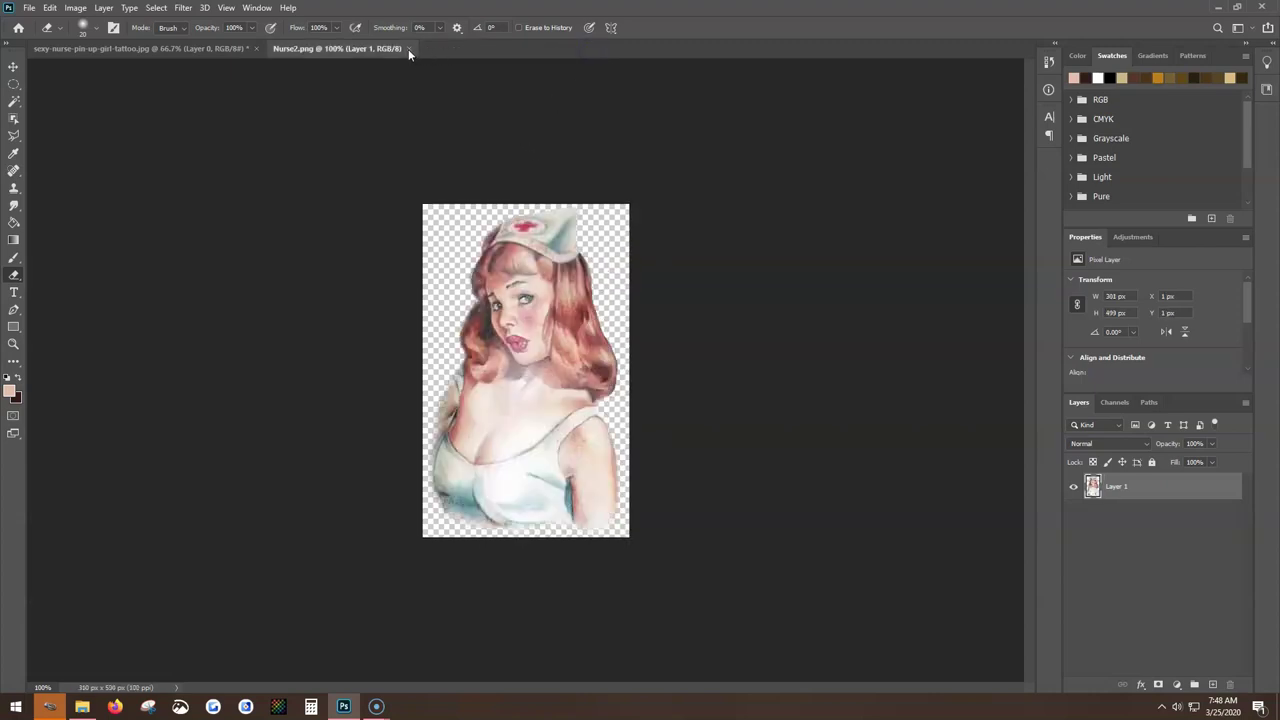
Close the Nurse2.png document tab, leaving the nurse tattoo document showing.
{"action": "left_click", "coordinate": [408, 49]}
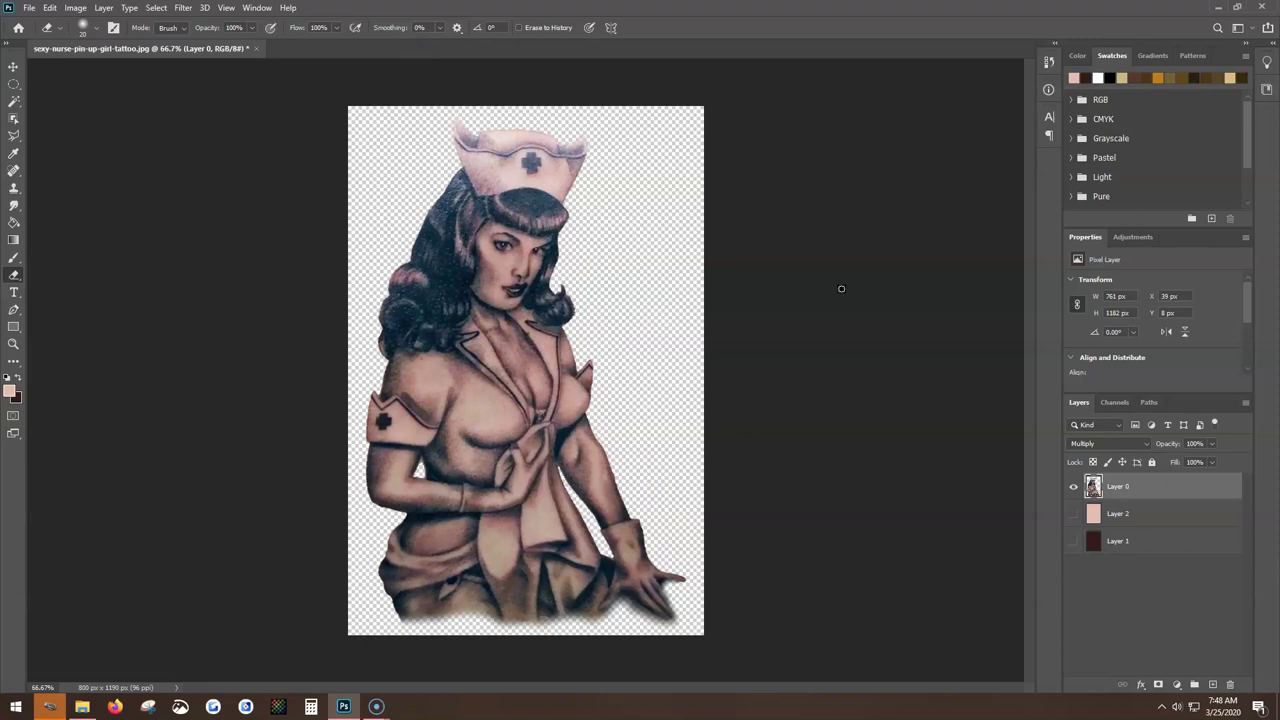